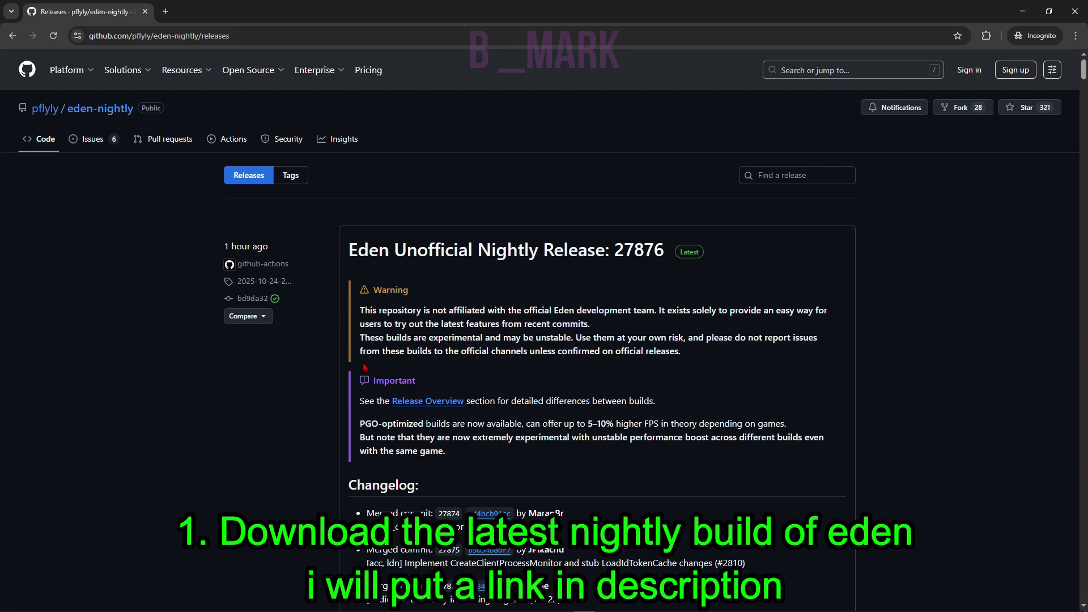
Step: Locate the Eden-27876-Windows-msvc-x86_64.7z asset of the latest nightly release on the releases page
{"action": "scroll", "coordinate": [352, 366], "scroll_direction": "down", "scroll_amount": 4}
{"action": "scroll", "coordinate": [425, 365], "scroll_direction": "up", "scroll_amount": 4}
{"action": "scroll", "coordinate": [362, 338], "scroll_direction": "down", "scroll_amount": 20}
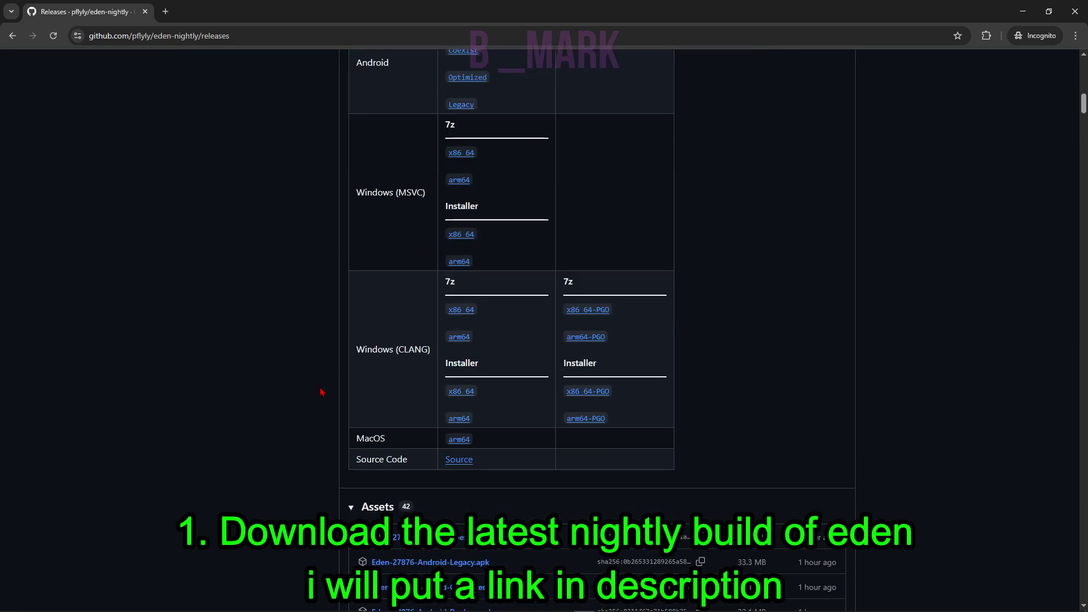
{"action": "scroll", "coordinate": [320, 392], "scroll_direction": "down", "scroll_amount": 2}
{"action": "left_click", "coordinate": [442, 310]}
{"action": "scroll", "coordinate": [510, 407], "scroll_direction": "down", "scroll_amount": 8}
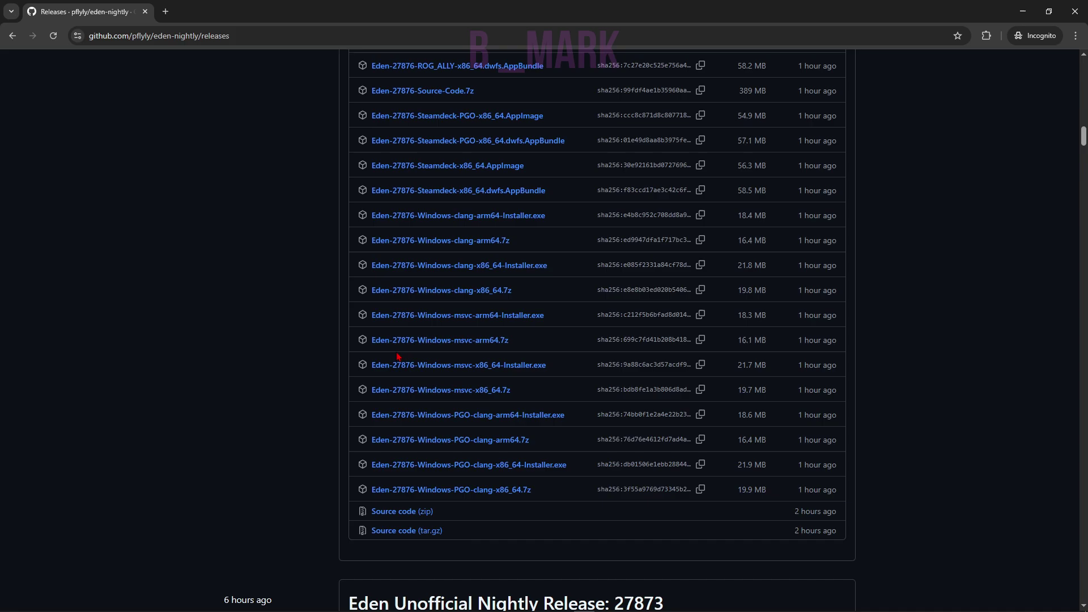
{"action": "left_click_drag", "start_coordinate": [527, 391], "coordinate": [377, 391]}
{"action": "left_click", "coordinate": [401, 383]}
{"action": "left_click_drag", "start_coordinate": [539, 391], "coordinate": [378, 391]}
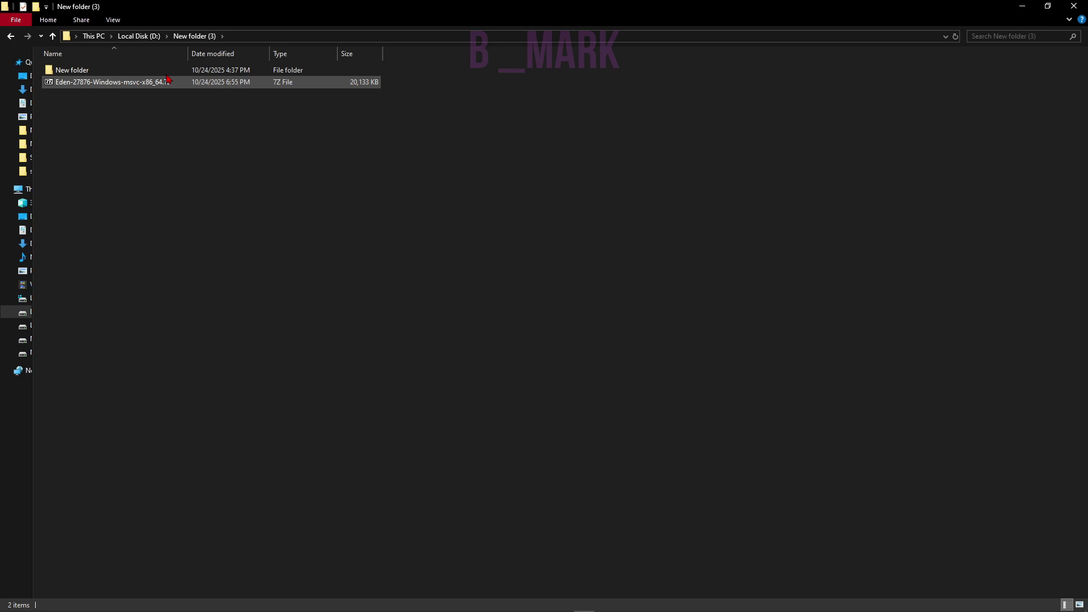
Step: Extract Eden-27876-Windows-msvc-x86_64.7z in place with 7-Zip and launch eden.exe from the extracted folder
{"action": "right_click", "coordinate": [139, 83]}
{"action": "mouse_move", "coordinate": [197, 106]}
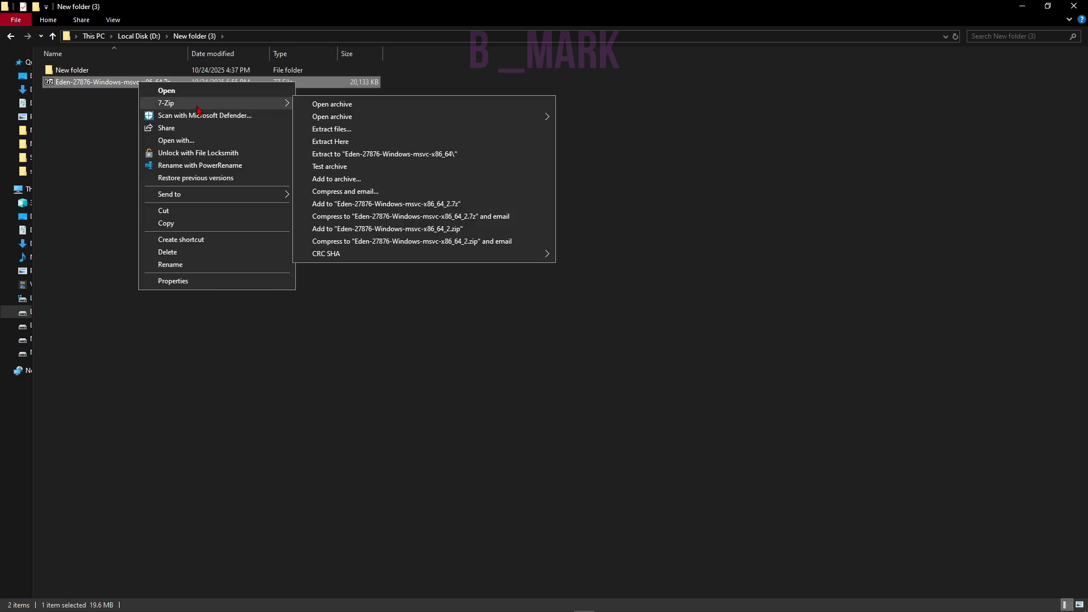
{"action": "left_click", "coordinate": [343, 141]}
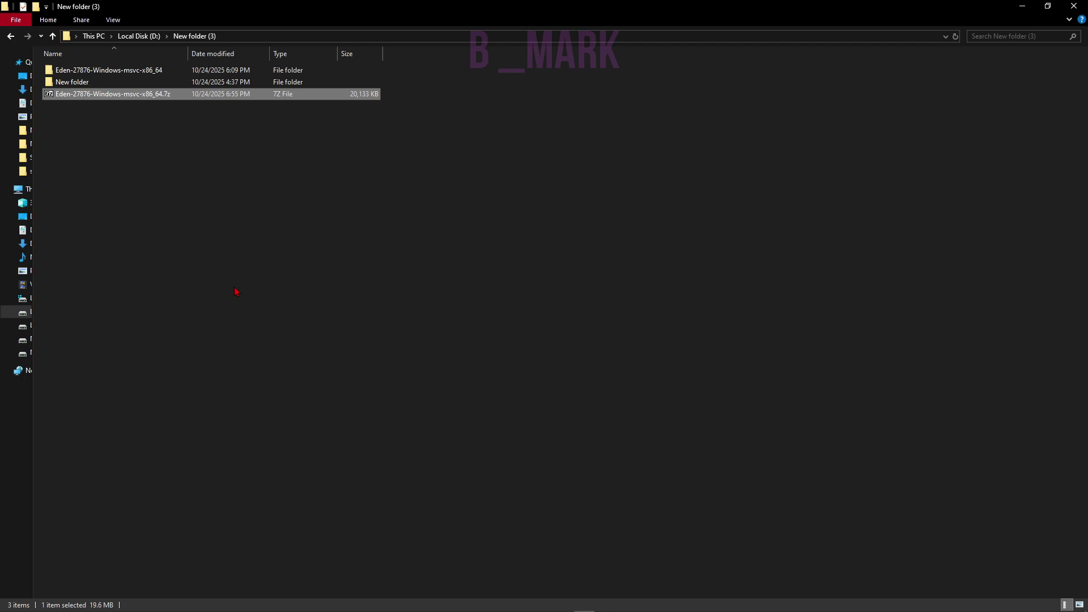
{"action": "double_click", "coordinate": [170, 70]}
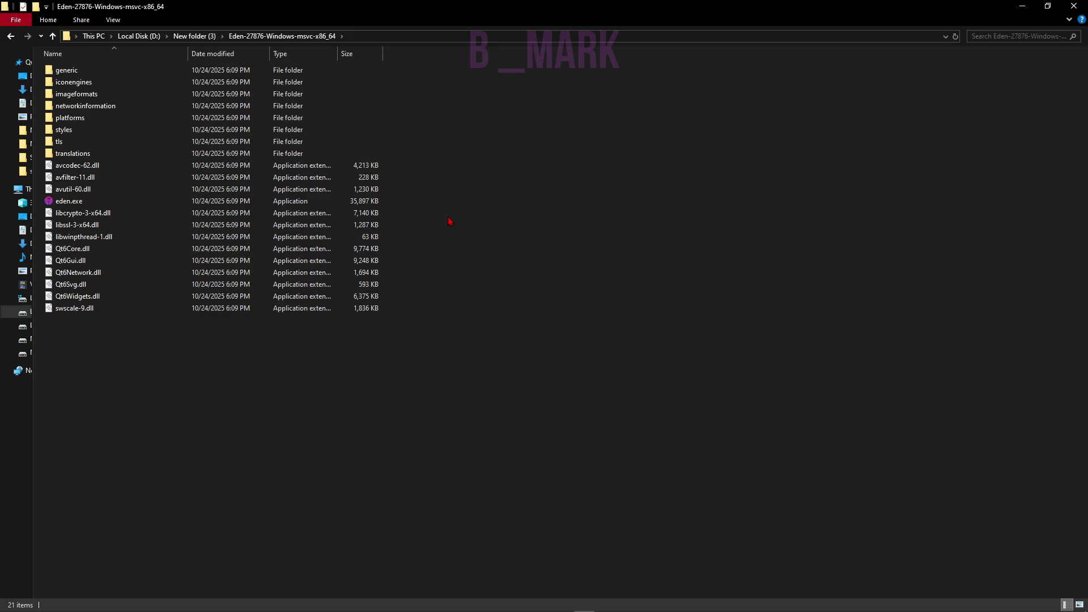
{"action": "double_click", "coordinate": [130, 200]}
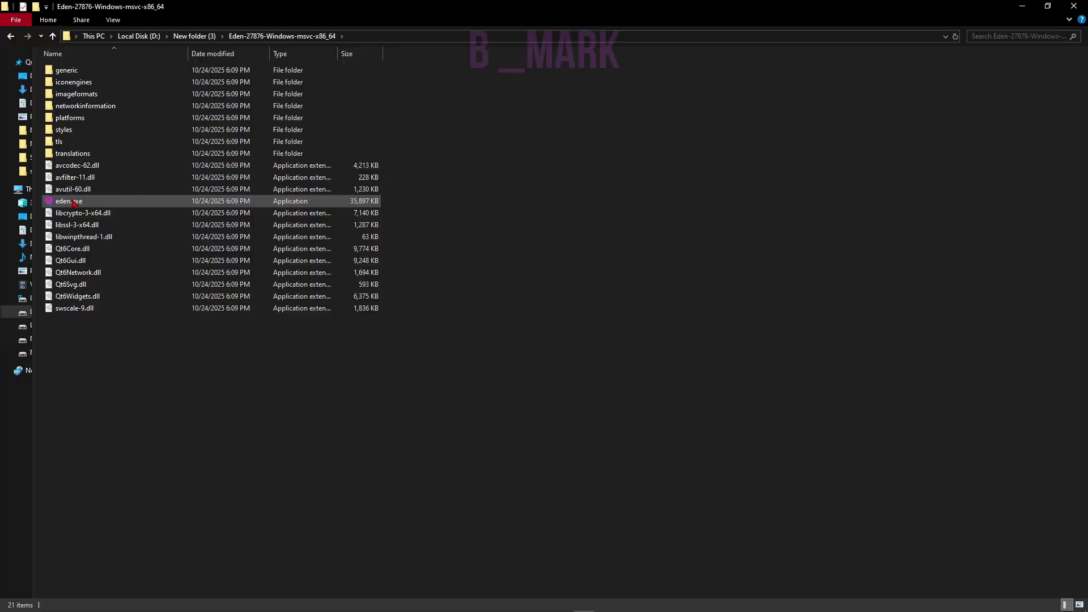
Step: Set the network interface to Ethernet in the emulator's system network settings and save the configuration
{"action": "left_click", "coordinate": [39, 19]}
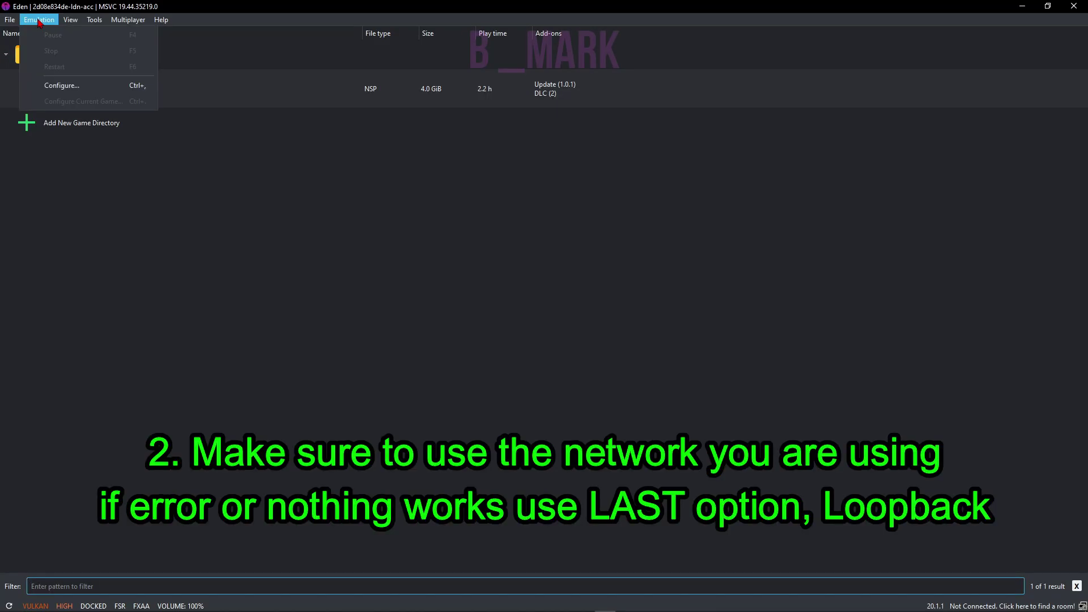
{"action": "left_click", "coordinate": [77, 85]}
{"action": "left_click", "coordinate": [233, 128]}
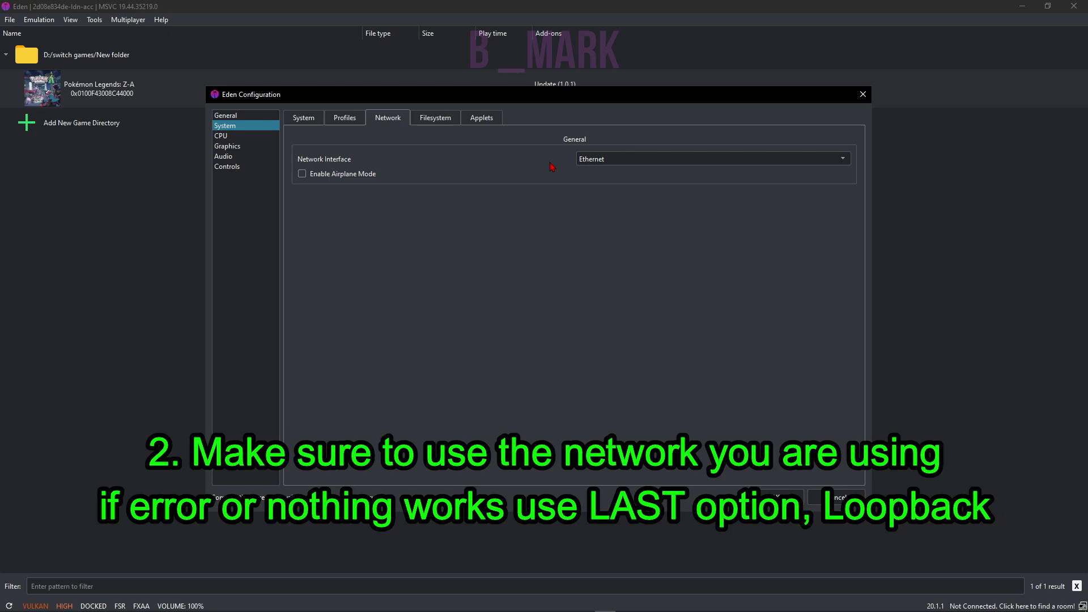
{"action": "left_click", "coordinate": [614, 160]}
{"action": "left_click", "coordinate": [616, 168]}
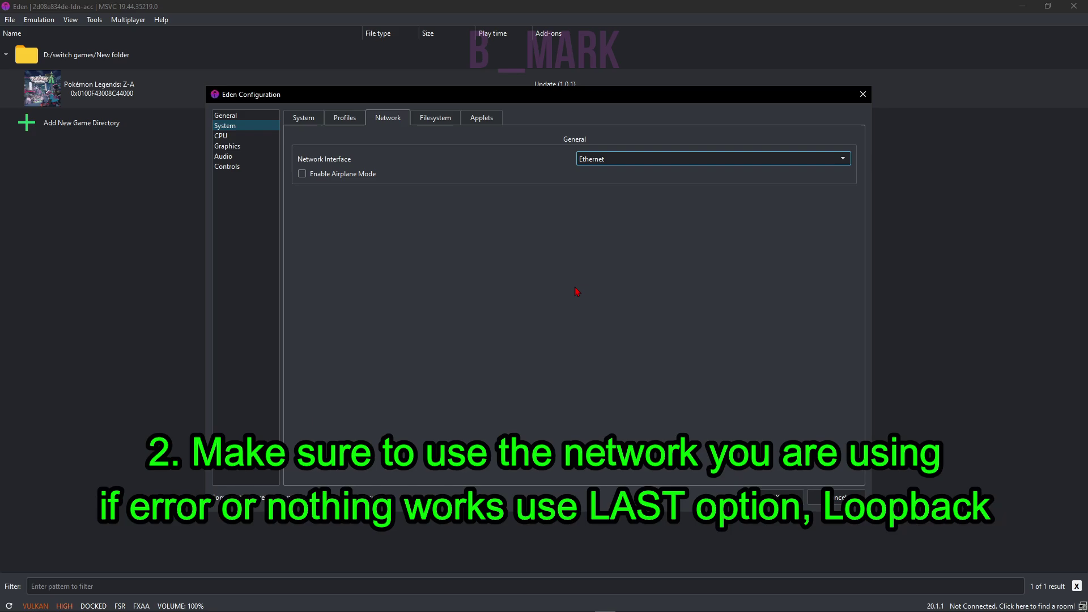
{"action": "left_click", "coordinate": [607, 160]}
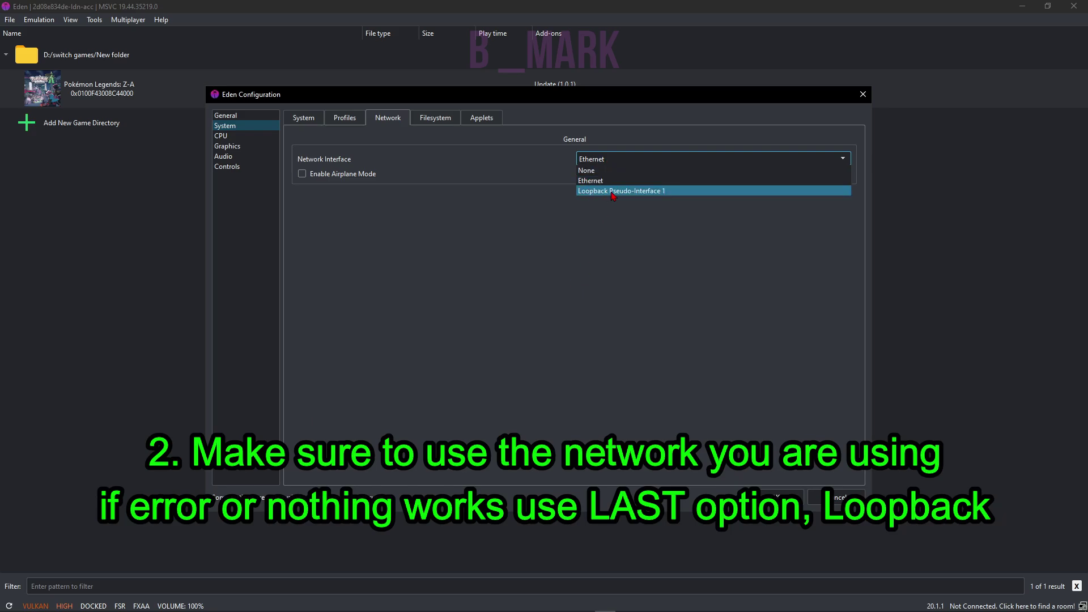
{"action": "left_click", "coordinate": [612, 196]}
{"action": "left_click", "coordinate": [775, 497]}
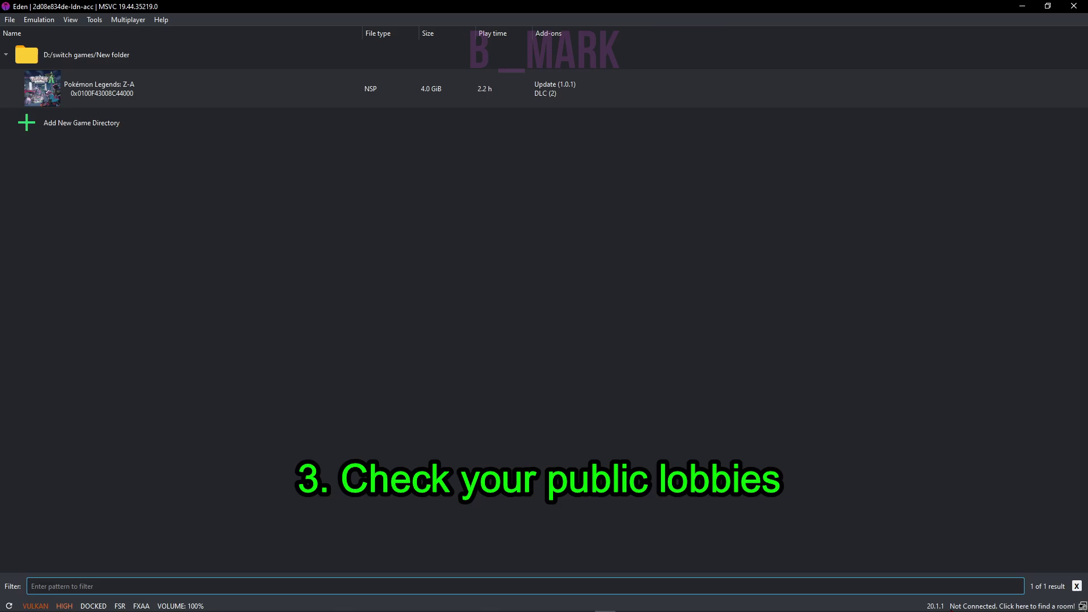
Step: Browse the public rooms with and without the Games I Own filter, refreshing the list before closing the room browser
{"action": "left_click", "coordinate": [1065, 605]}
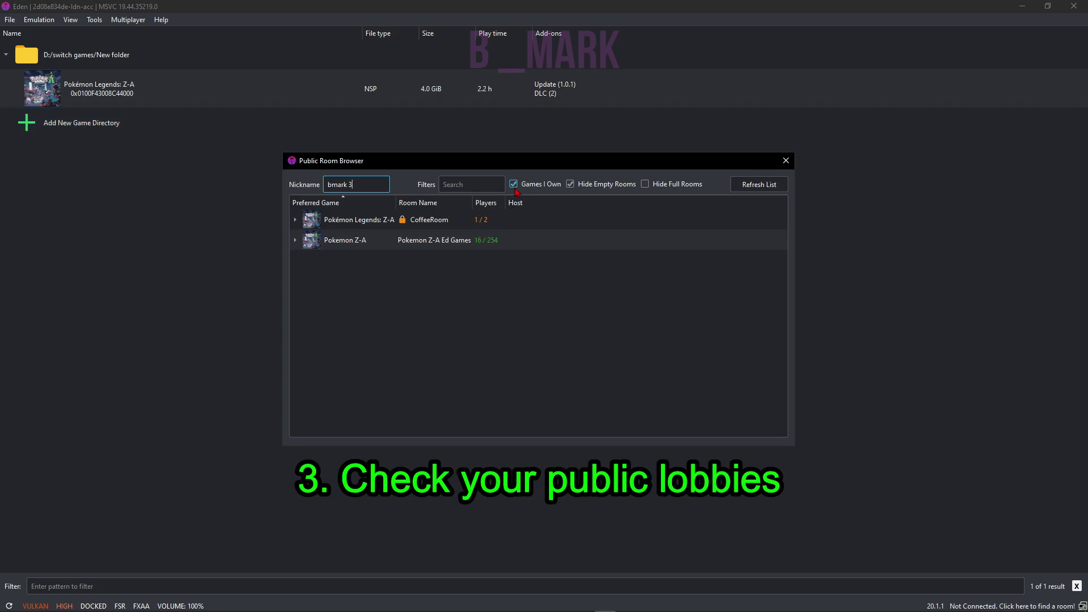
{"action": "left_click", "coordinate": [542, 186]}
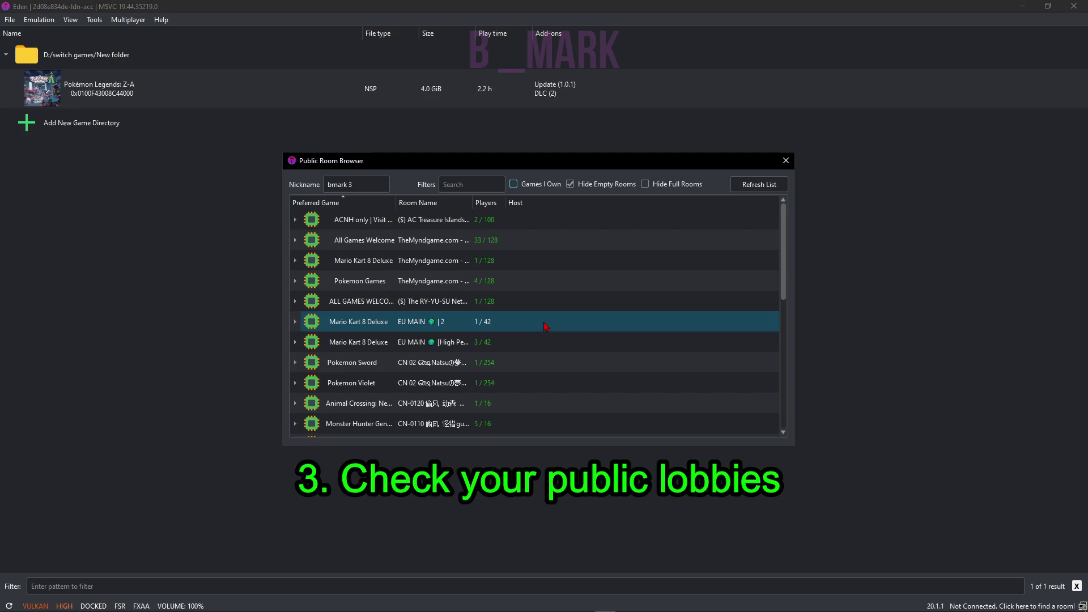
{"action": "left_click", "coordinate": [537, 185]}
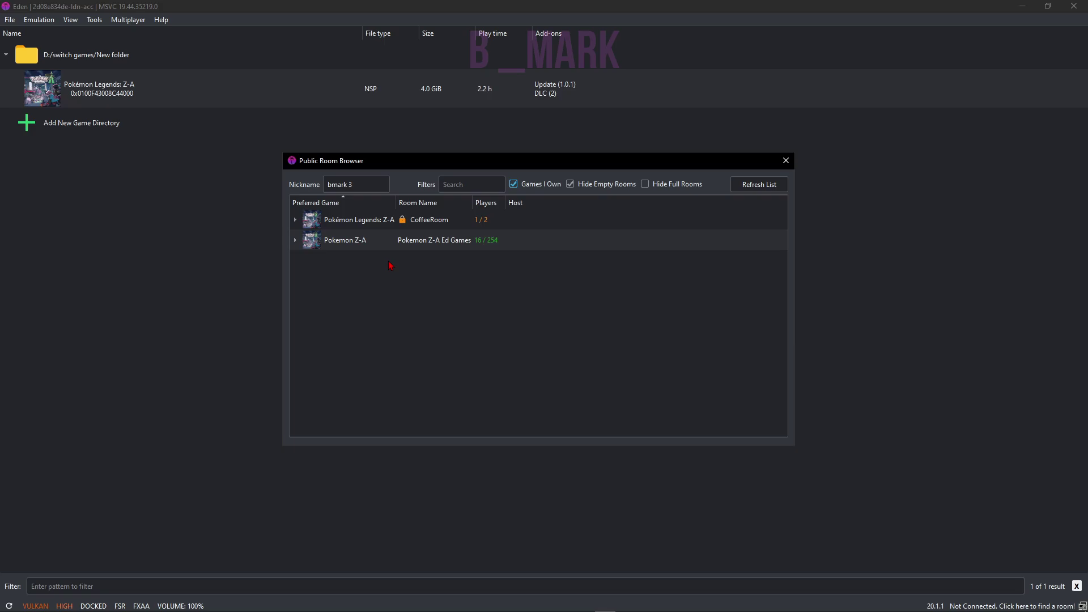
{"action": "left_click", "coordinate": [758, 185]}
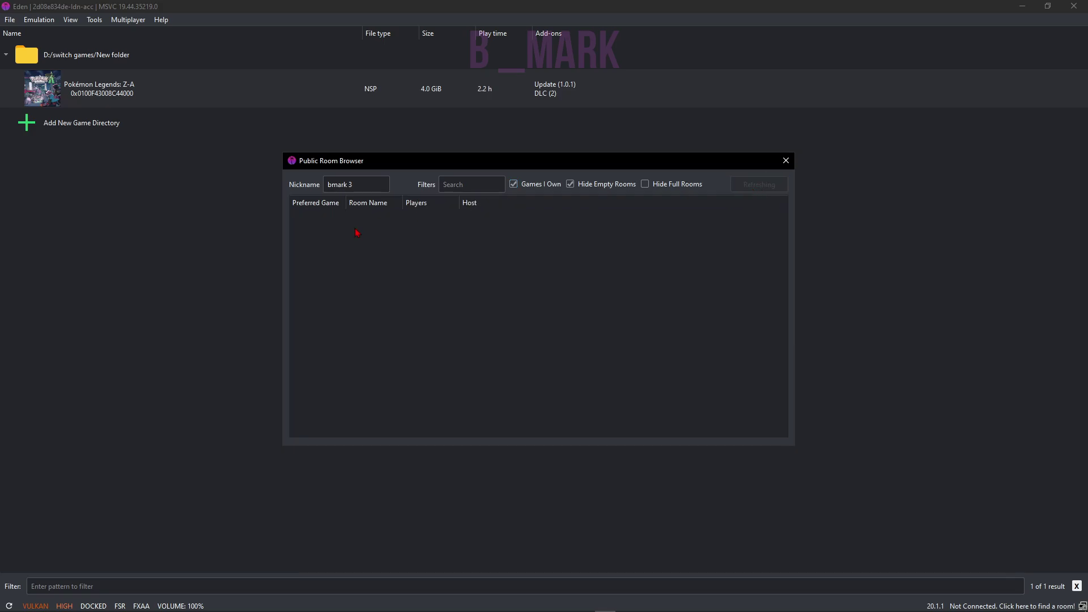
{"action": "left_click", "coordinate": [786, 160]}
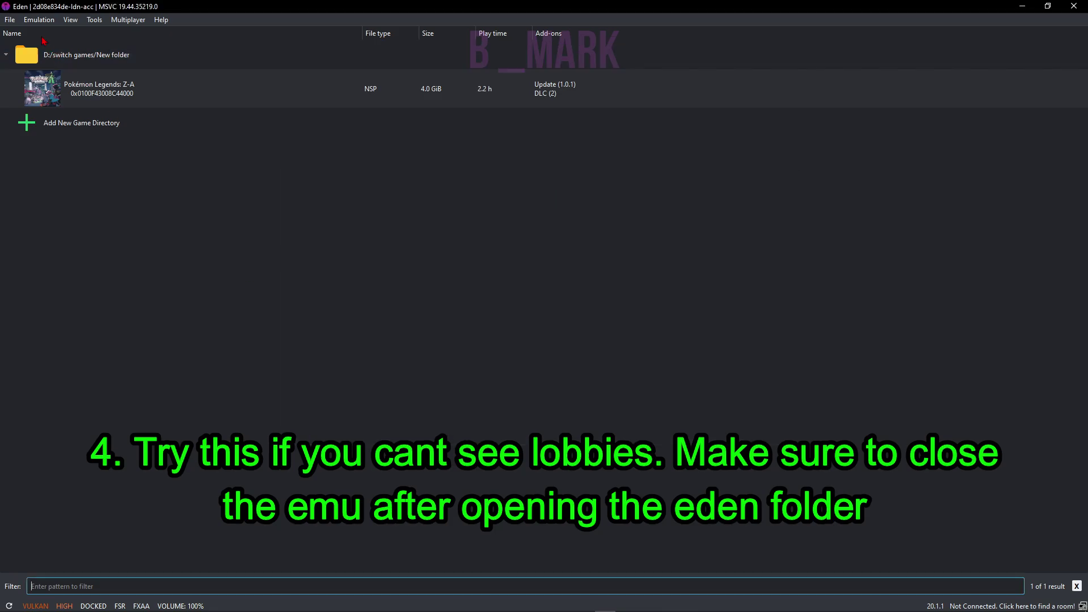
Step: Open Eden's root data folder and close the emulator
{"action": "left_click", "coordinate": [11, 20]}
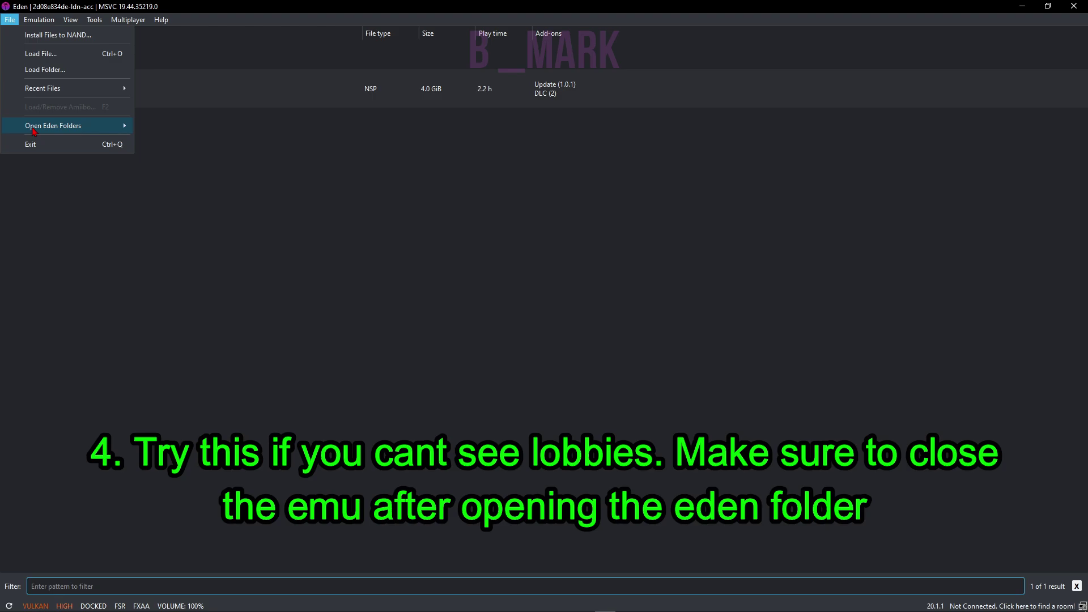
{"action": "mouse_move", "coordinate": [63, 132]}
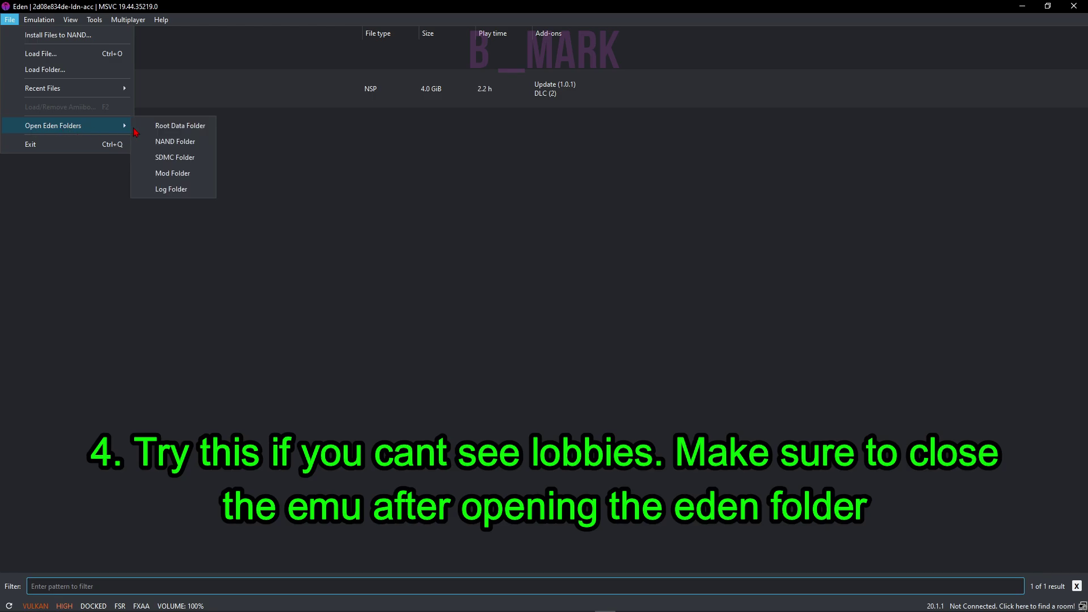
{"action": "left_click", "coordinate": [181, 126]}
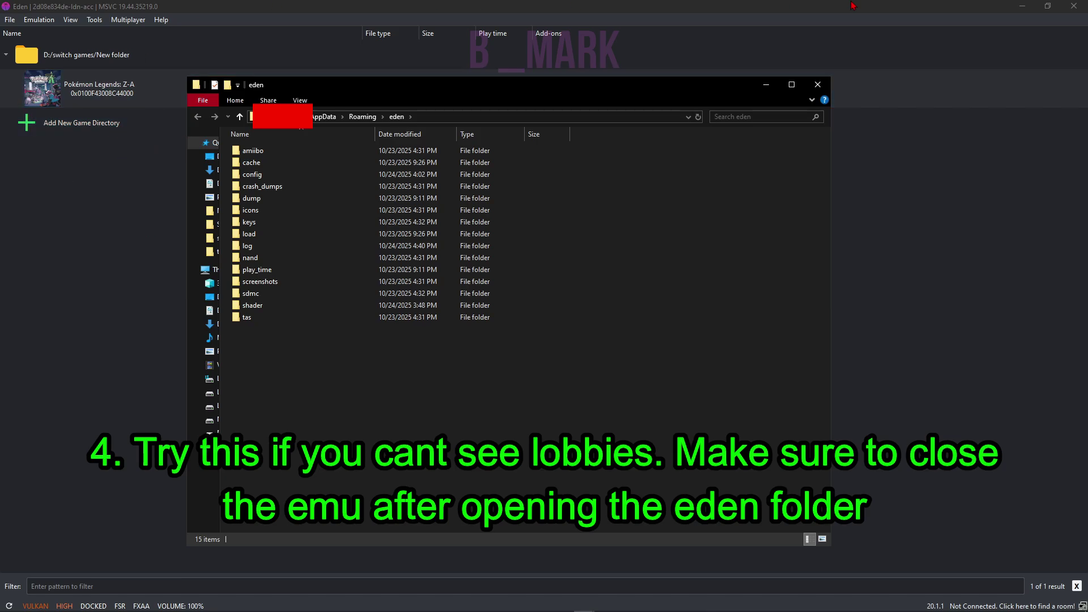
{"action": "left_click", "coordinate": [1072, 6]}
{"action": "left_click", "coordinate": [1073, 6]}
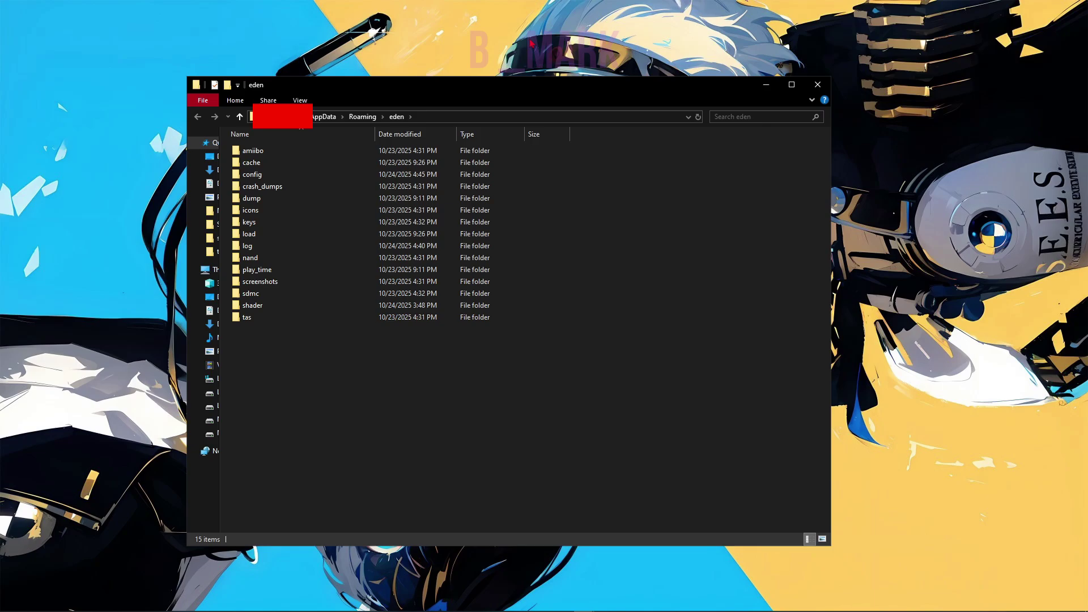
Step: Open qt-config.ini from the config folder in Notepad and locate the web_api_url lines under [WebService]
{"action": "double_click", "coordinate": [266, 174]}
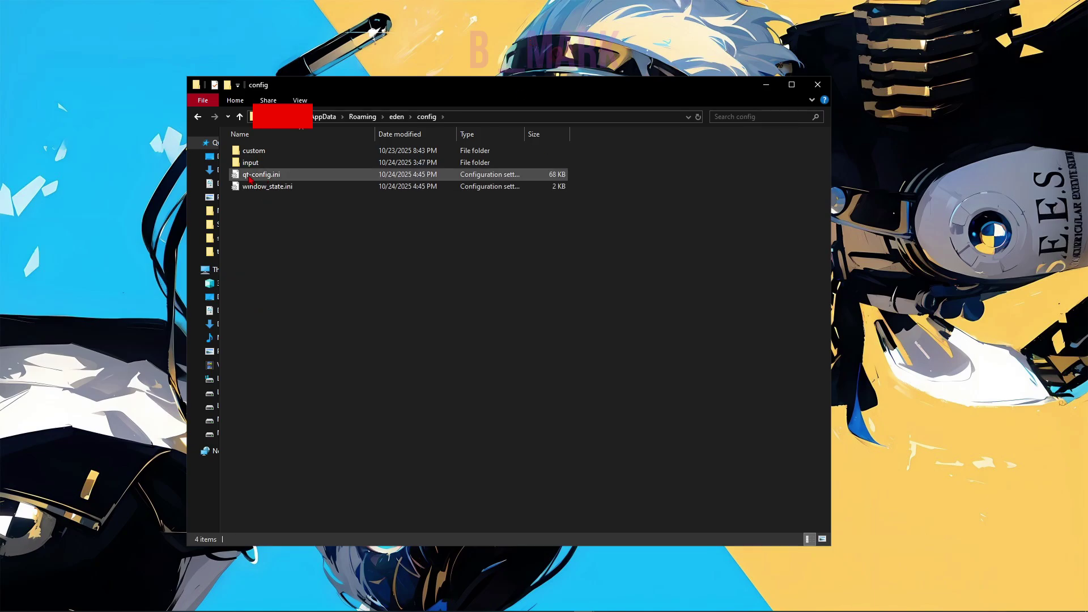
{"action": "double_click", "coordinate": [283, 177]}
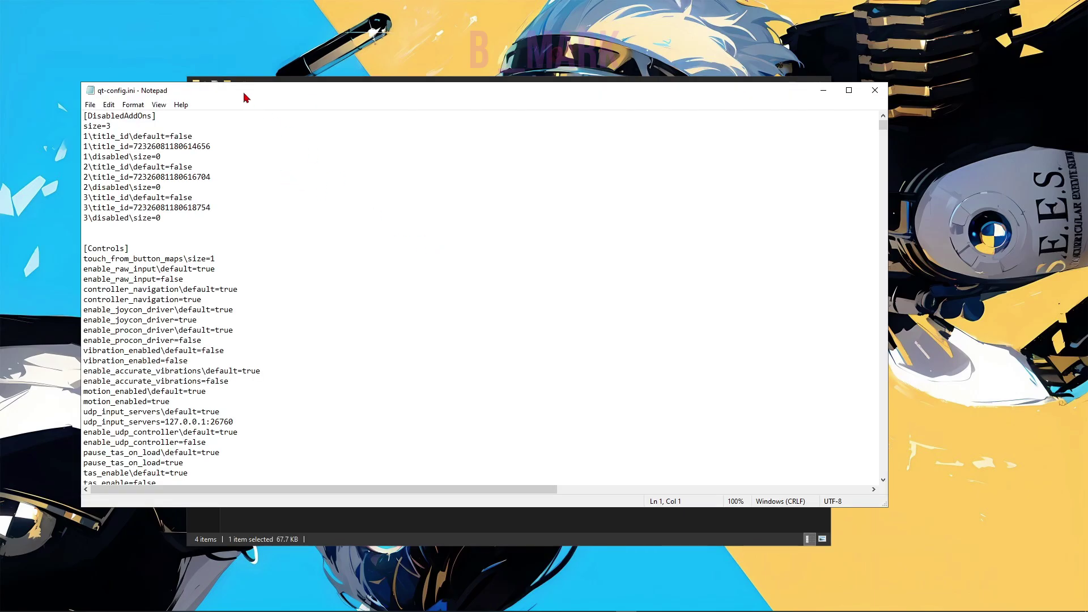
{"action": "left_click_drag", "start_coordinate": [245, 98], "coordinate": [266, 95]}
{"action": "left_click_drag", "start_coordinate": [902, 122], "coordinate": [881, 339]}
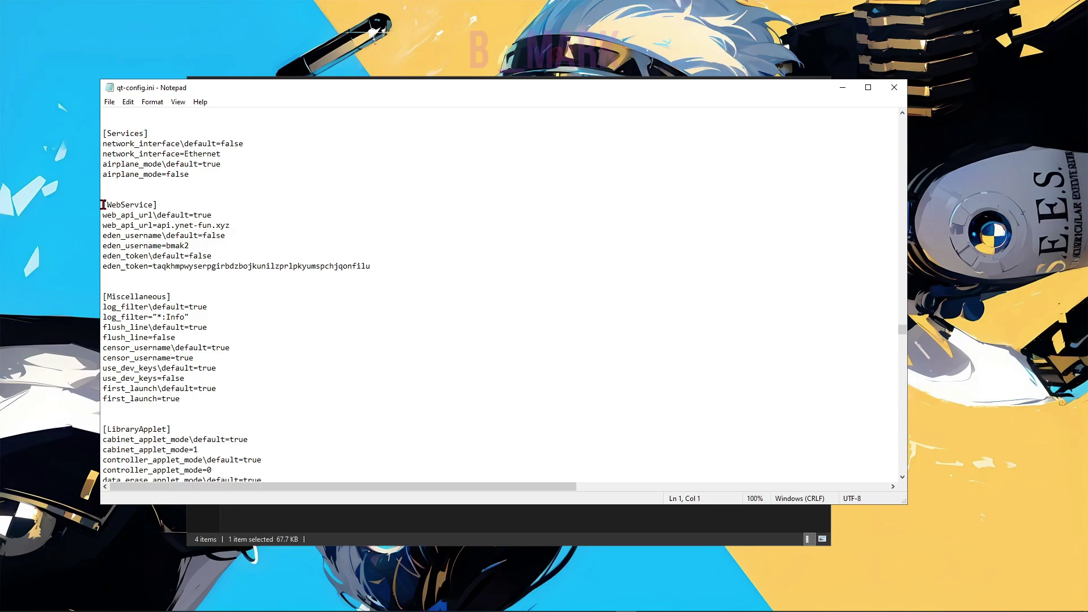
{"action": "left_click_drag", "start_coordinate": [104, 204], "coordinate": [159, 206]}
{"action": "left_click", "coordinate": [161, 205]}
{"action": "left_click_drag", "start_coordinate": [103, 215], "coordinate": [245, 225]}
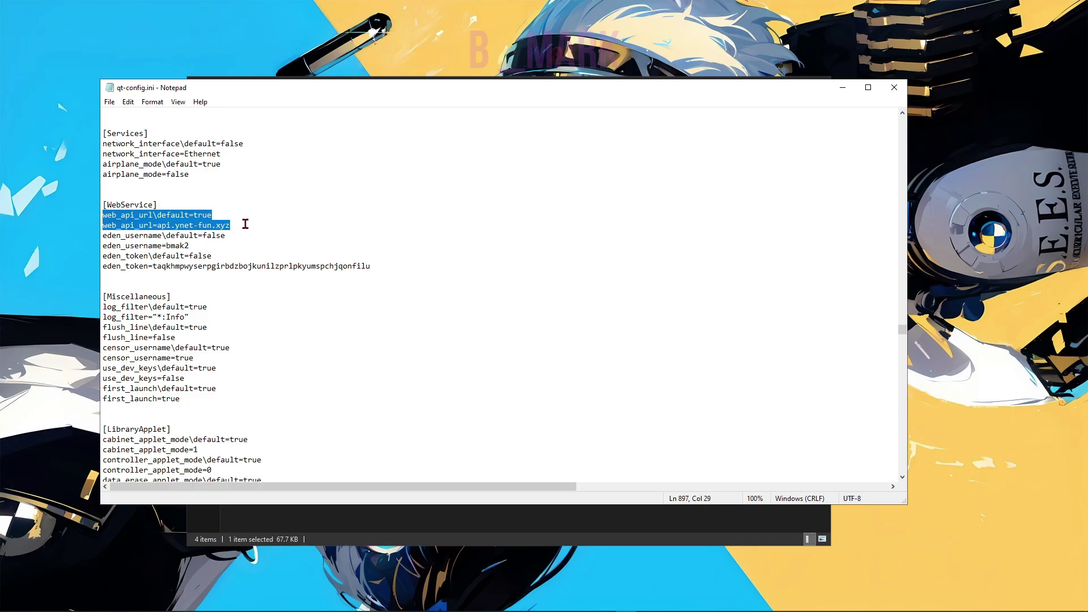
{"action": "left_click_drag", "start_coordinate": [102, 225], "coordinate": [234, 225]}
{"action": "left_click", "coordinate": [234, 225]}
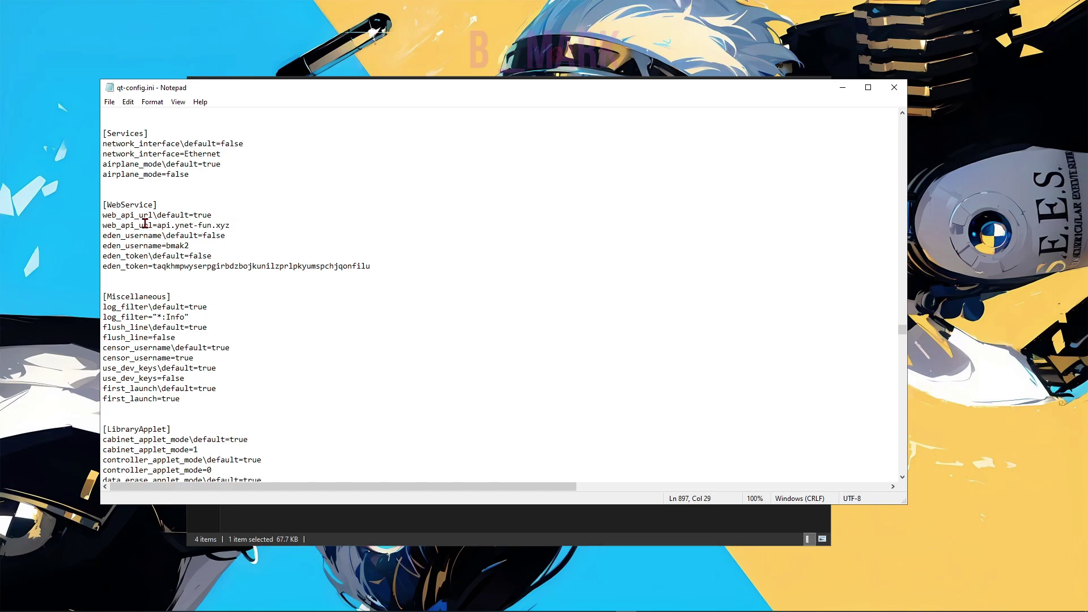
Step: Set web_api_url\default to false in the [WebService] section and save qt-config.ini
{"action": "key", "text": "Up"}
{"action": "left_click", "coordinate": [194, 214]}
{"action": "left_click_drag", "start_coordinate": [194, 215], "coordinate": [215, 215]}
{"action": "type", "text": "false"}
{"action": "left_click", "coordinate": [110, 104]}
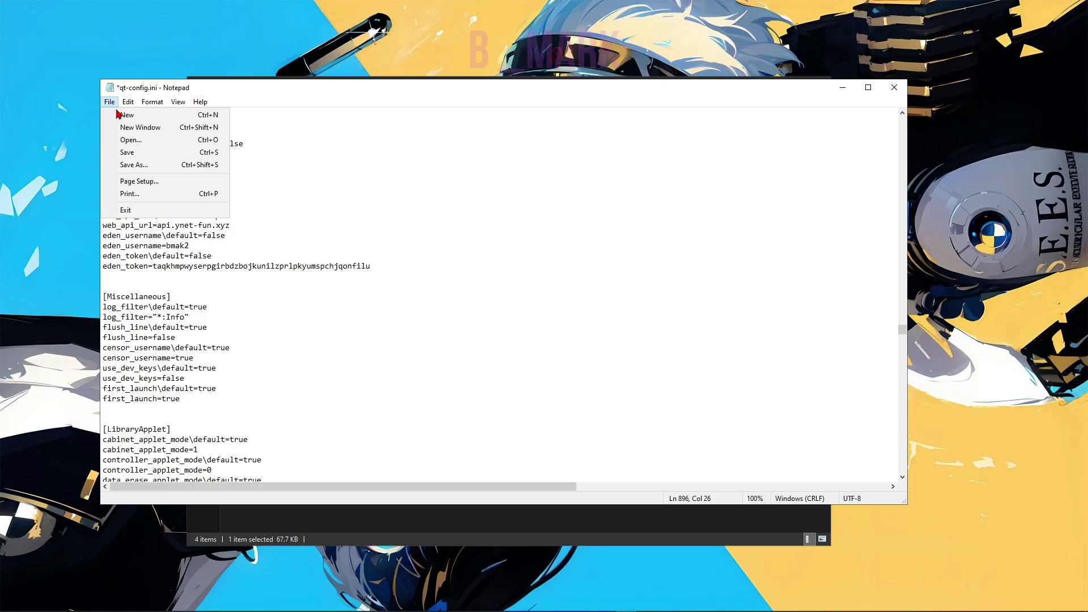
{"action": "left_click", "coordinate": [134, 152]}
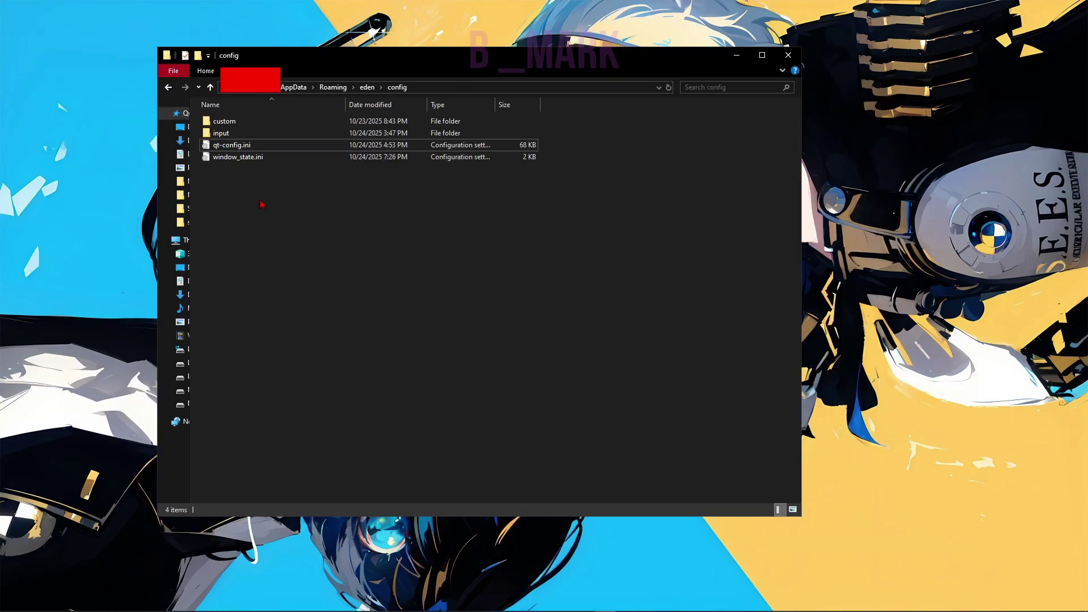
Step: Apply the Read-only attribute to qt-config.ini in its file properties
{"action": "right_click", "coordinate": [232, 149]}
{"action": "left_click", "coordinate": [302, 385]}
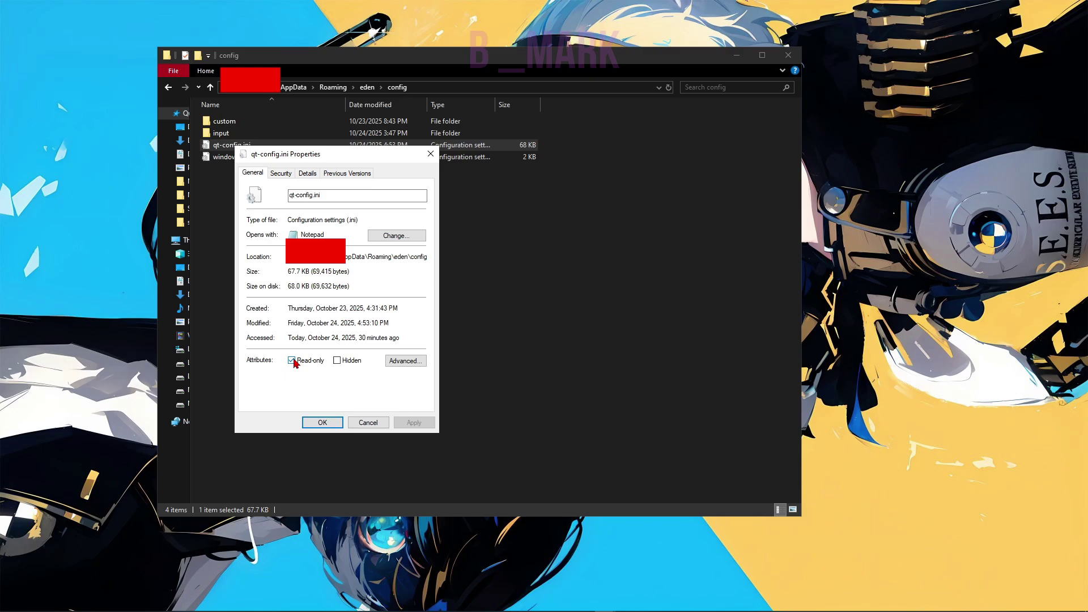
{"action": "left_click", "coordinate": [291, 361]}
{"action": "left_click", "coordinate": [292, 361]}
{"action": "left_click", "coordinate": [414, 422]}
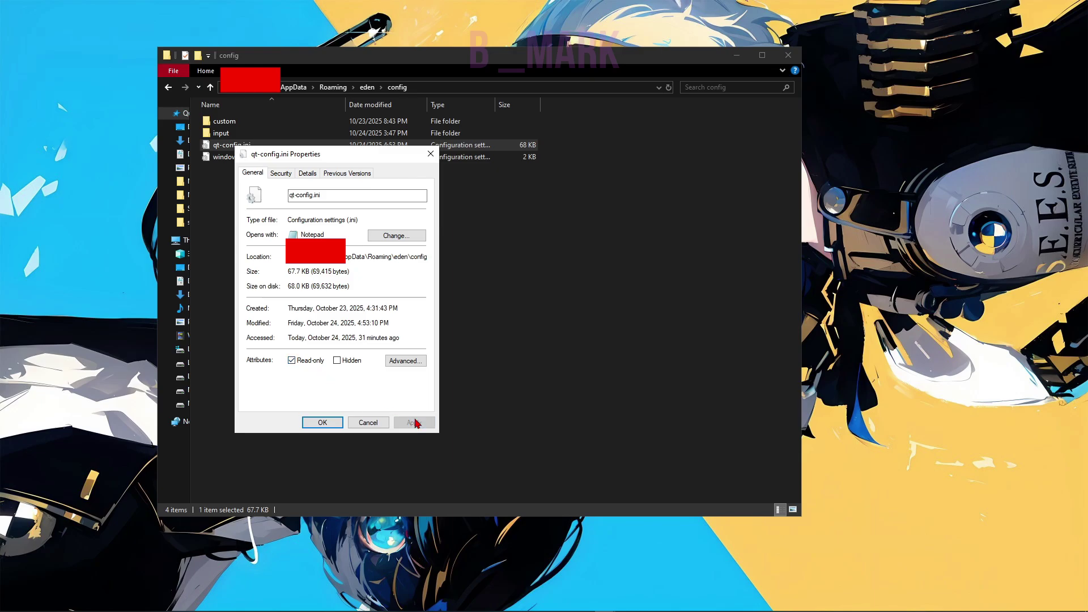
{"action": "left_click", "coordinate": [322, 423]}
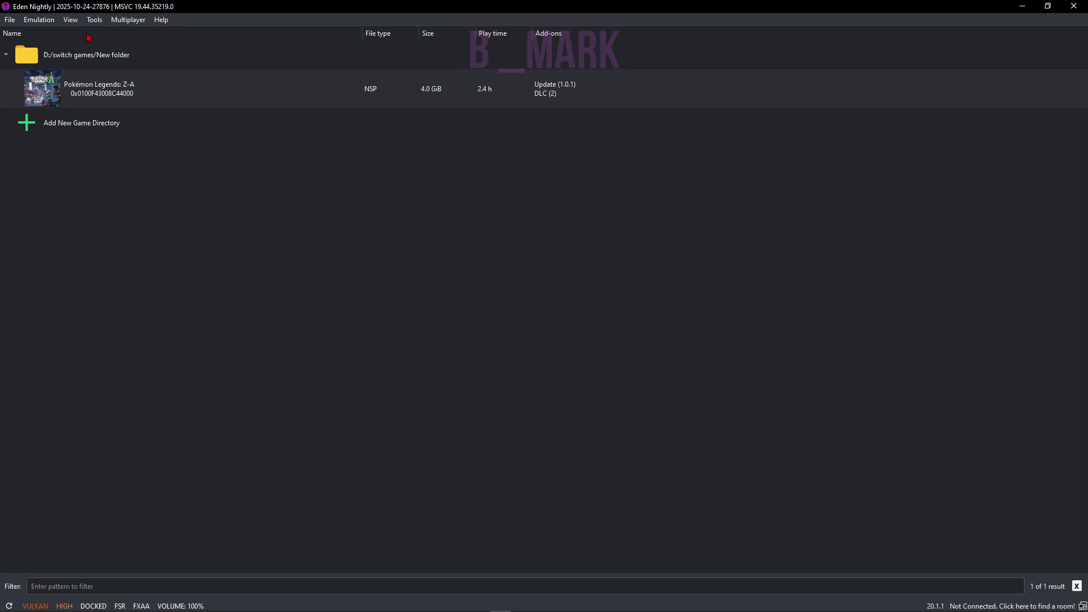
Step: View the settings for creating a multiplayer room and close the dialog without hosting
{"action": "left_click", "coordinate": [127, 20]}
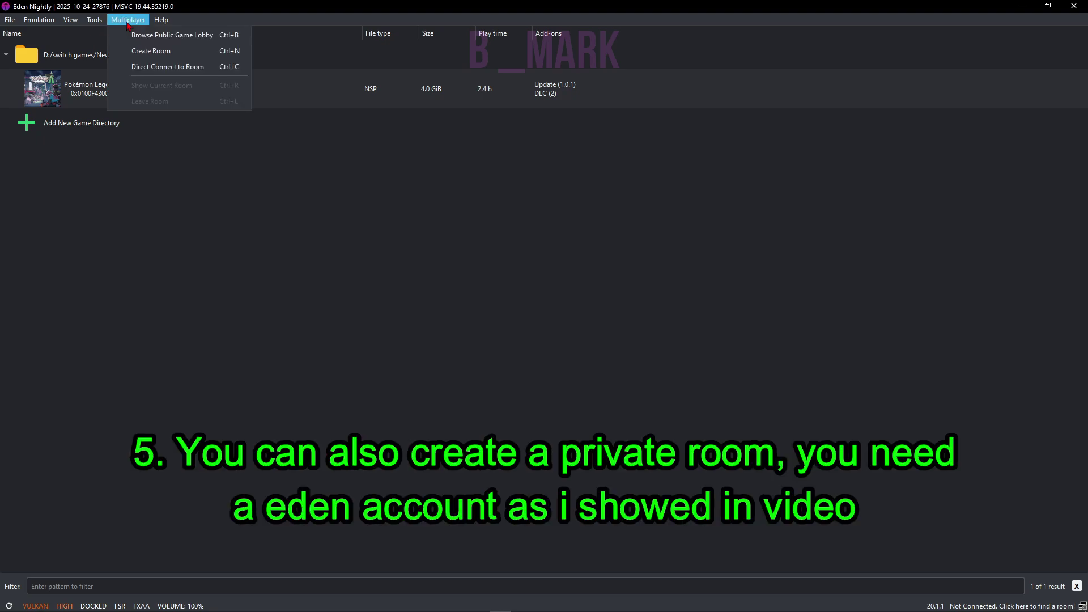
{"action": "left_click", "coordinate": [153, 50]}
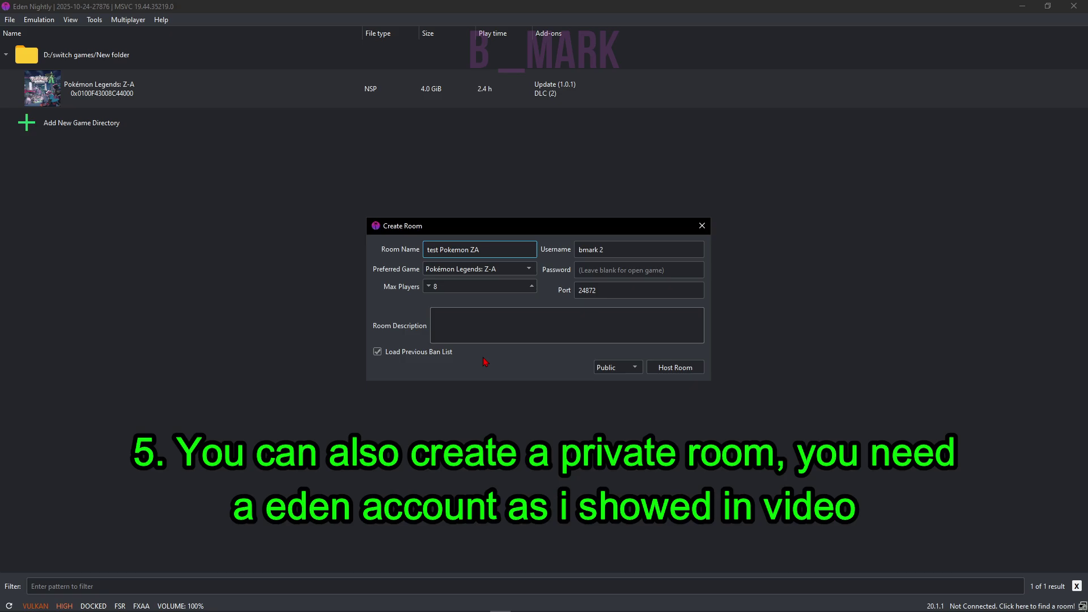
{"action": "left_click", "coordinate": [702, 226]}
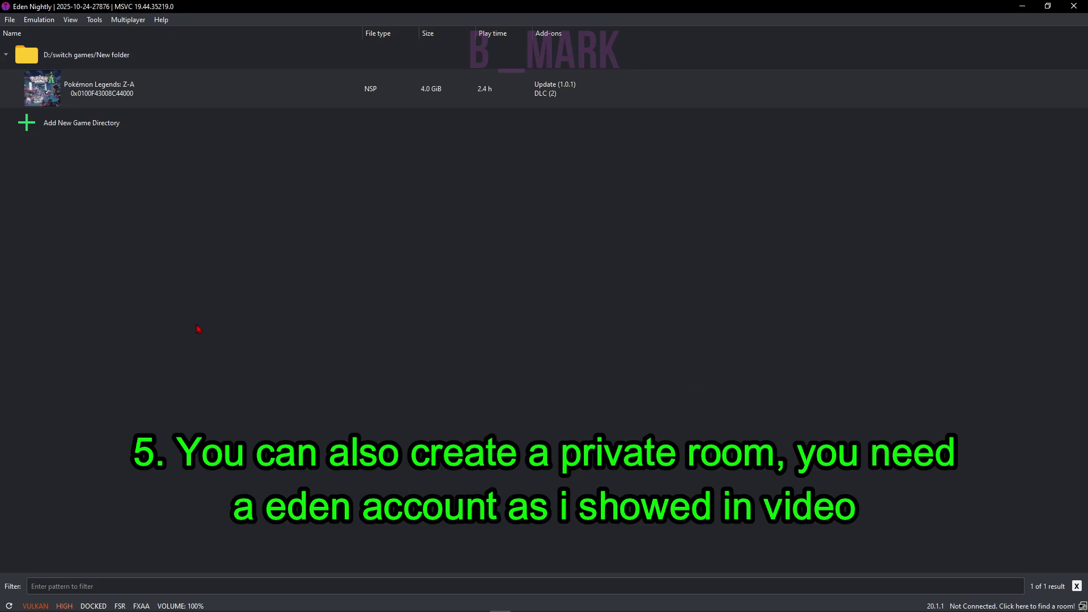
Step: Generate a new Eden Web Service token in the emulator configuration and save the settings
{"action": "left_click", "coordinate": [39, 20]}
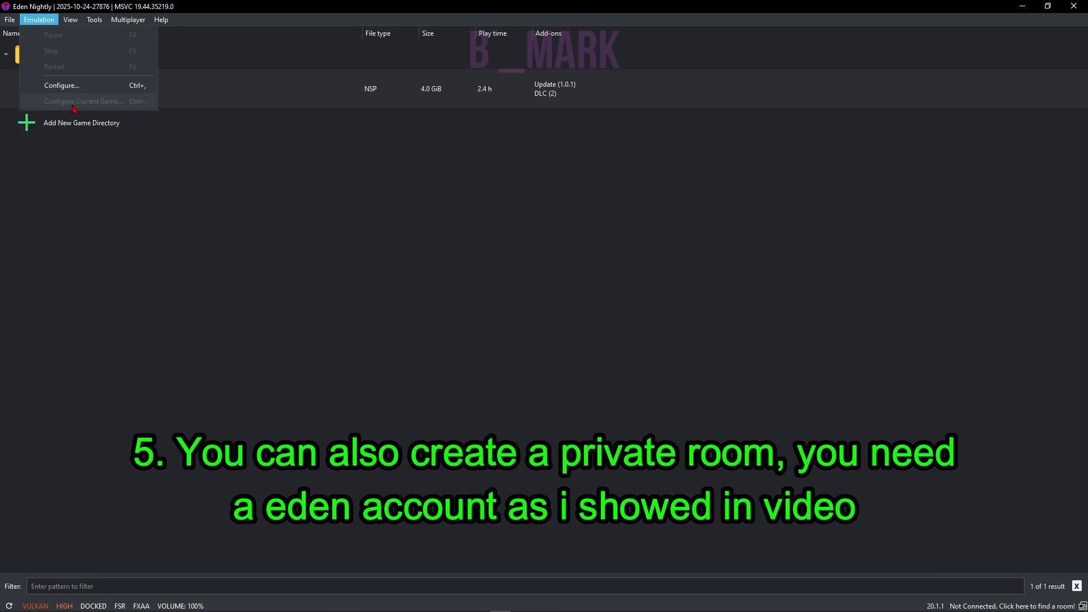
{"action": "left_click", "coordinate": [62, 85]}
{"action": "left_click", "coordinate": [428, 117]}
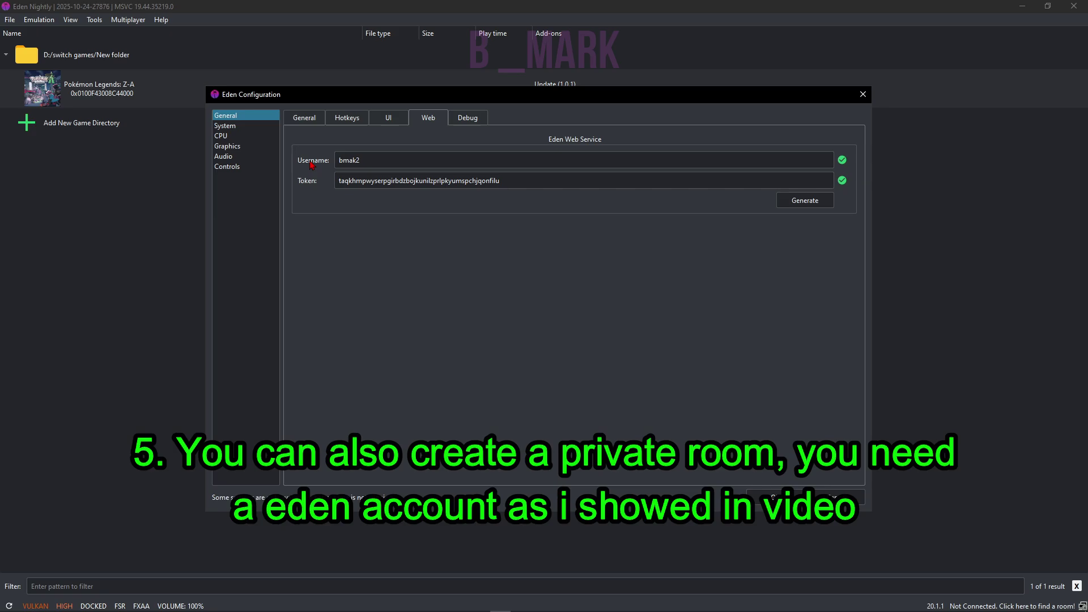
{"action": "left_click", "coordinate": [785, 206]}
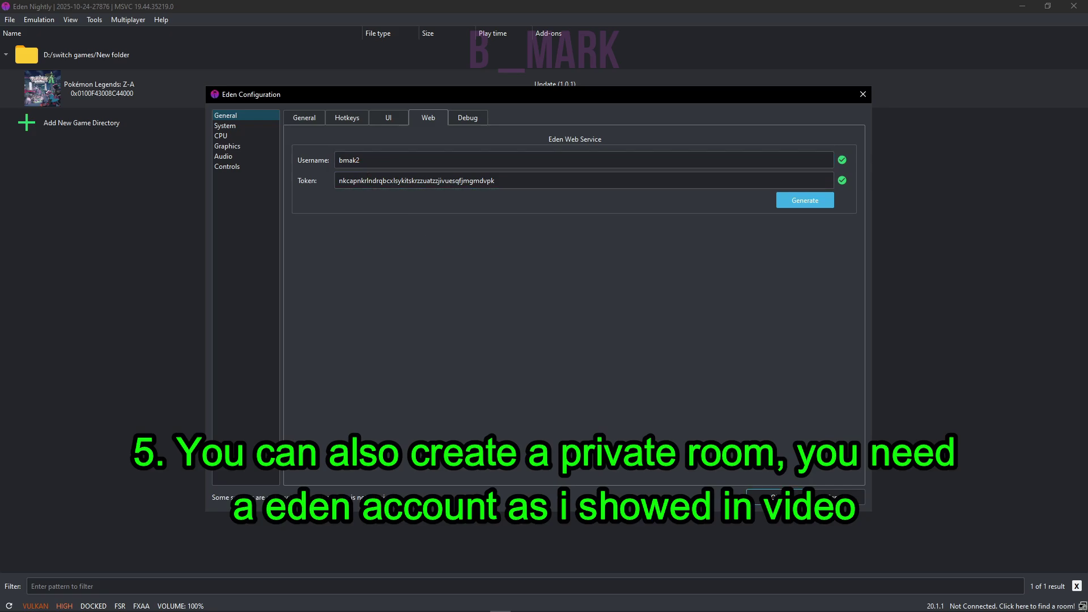
{"action": "left_click", "coordinate": [774, 496]}
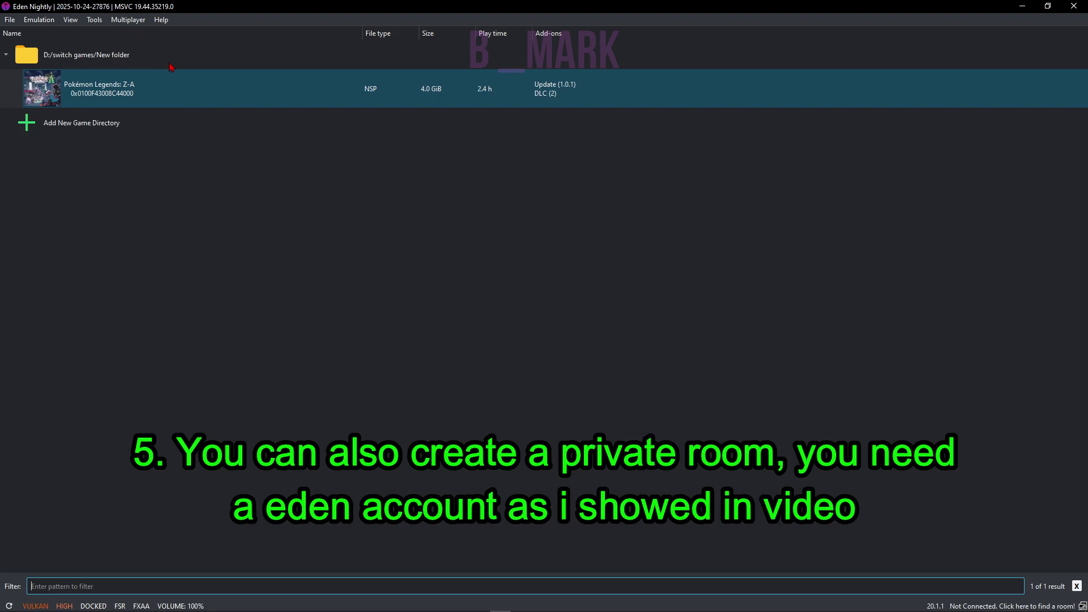
Step: Host a public multiplayer room named "test Pokemon ZA" with Pokémon Legends: Z-A as preferred game and 8 maximum players
{"action": "left_click", "coordinate": [128, 19]}
{"action": "left_click", "coordinate": [147, 50]}
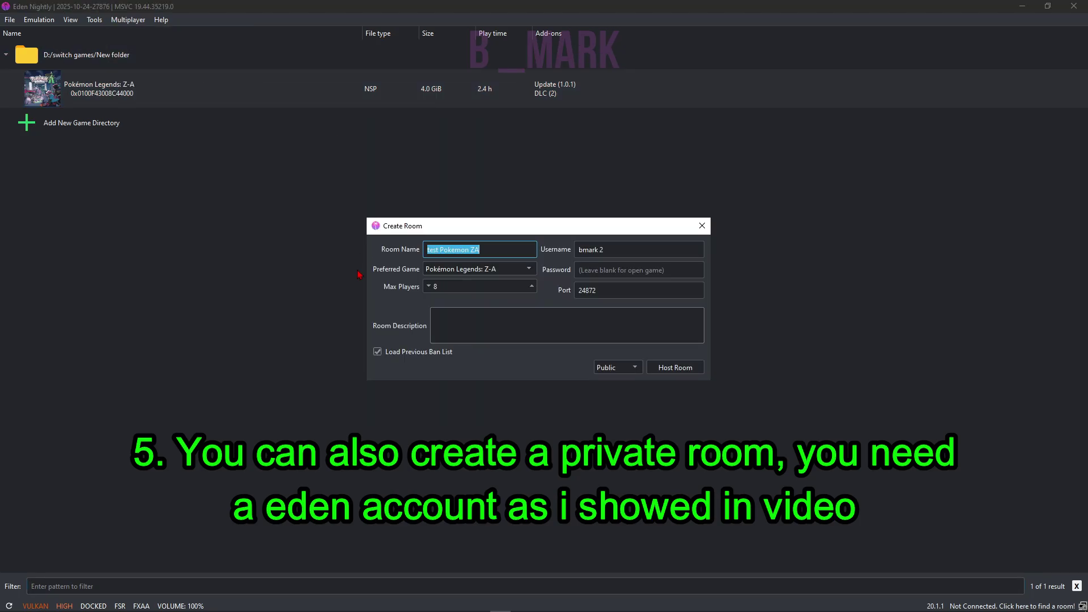
{"action": "left_click", "coordinate": [448, 228]}
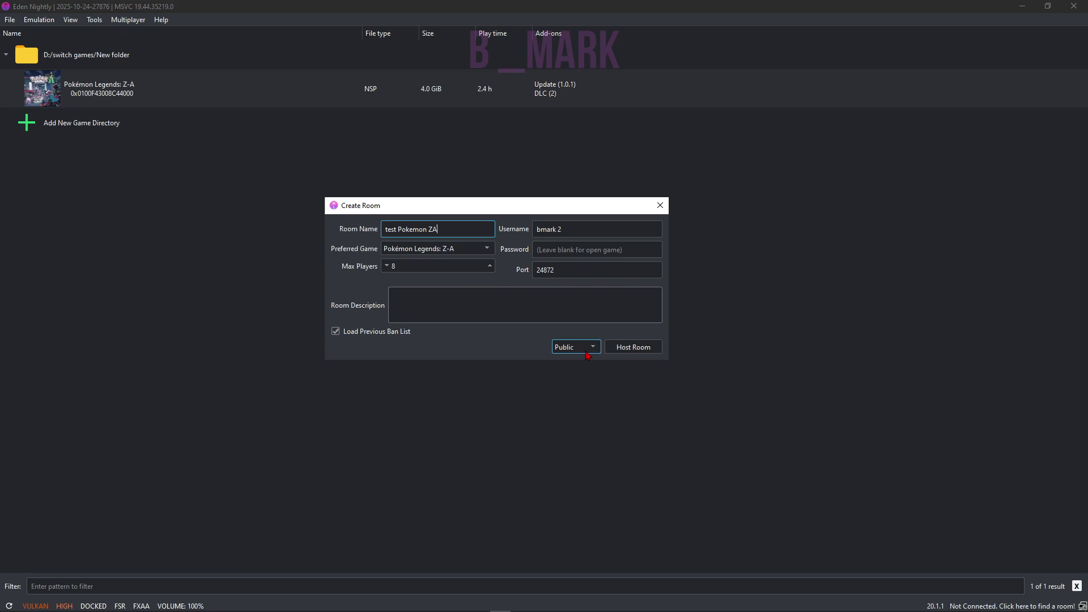
{"action": "left_click", "coordinate": [633, 347]}
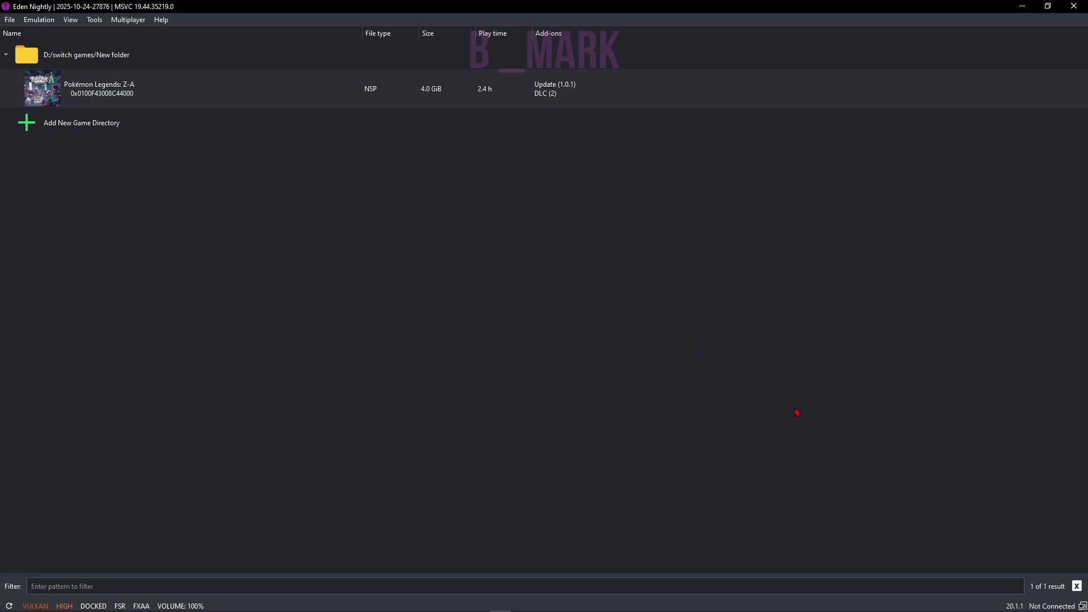
Step: Join the Pokemon Z-A Ed Games room from the public room browser
{"action": "left_click", "coordinate": [1070, 608]}
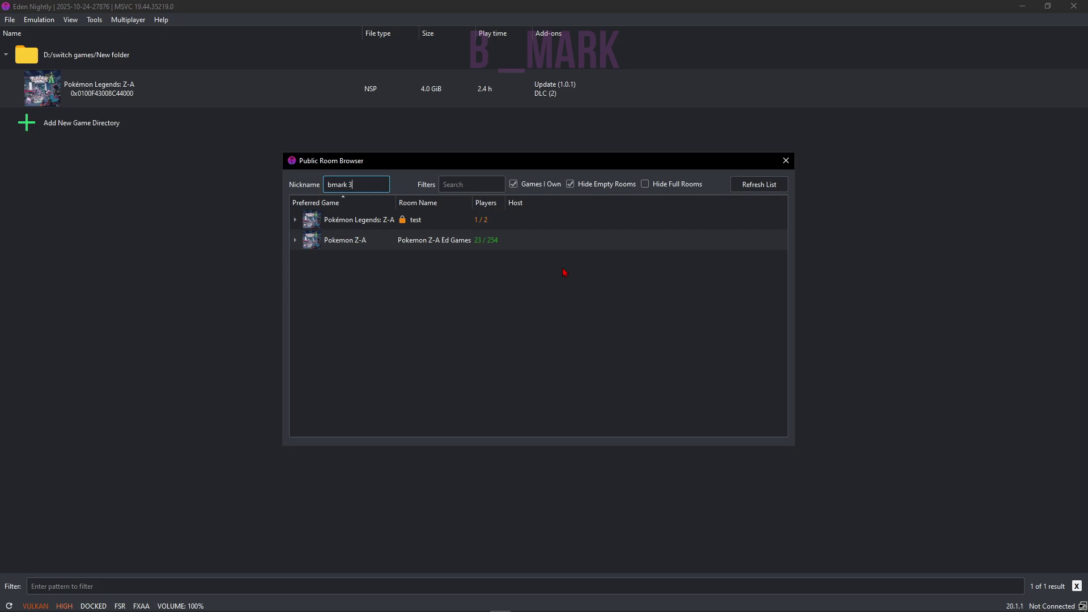
{"action": "left_click", "coordinate": [357, 244]}
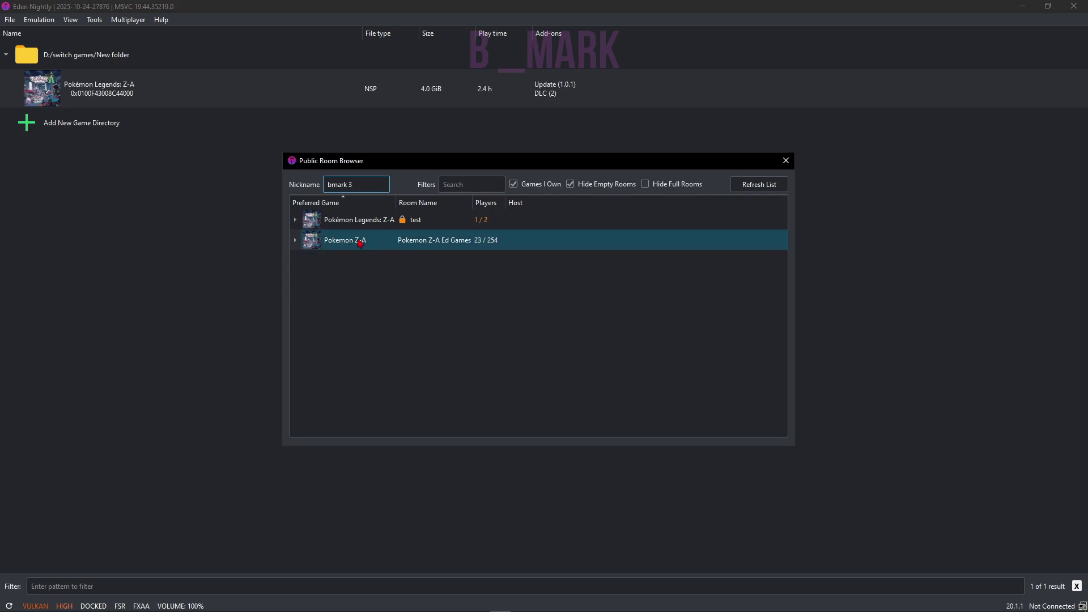
{"action": "left_click", "coordinate": [377, 248]}
{"action": "double_click", "coordinate": [377, 250]}
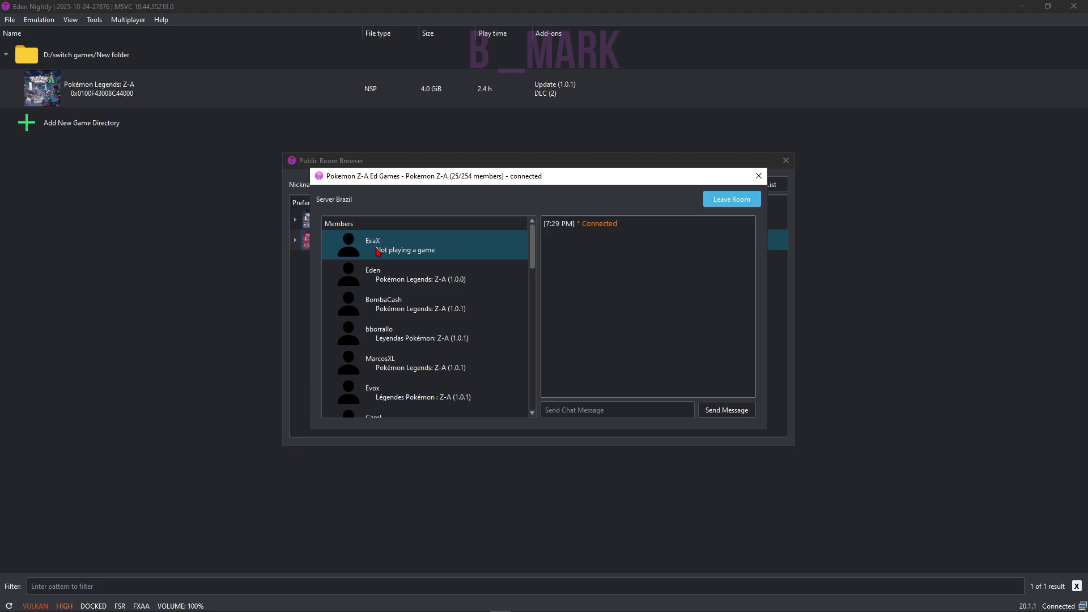
Step: Send the message "hi" in the room chat and move the room window aside to uncover the game list
{"action": "mouse_move", "coordinate": [533, 265]}
{"action": "left_mouse_down"}
{"action": "mouse_move", "coordinate": [538, 400]}
{"action": "mouse_move", "coordinate": [534, 245]}
{"action": "left_mouse_up"}
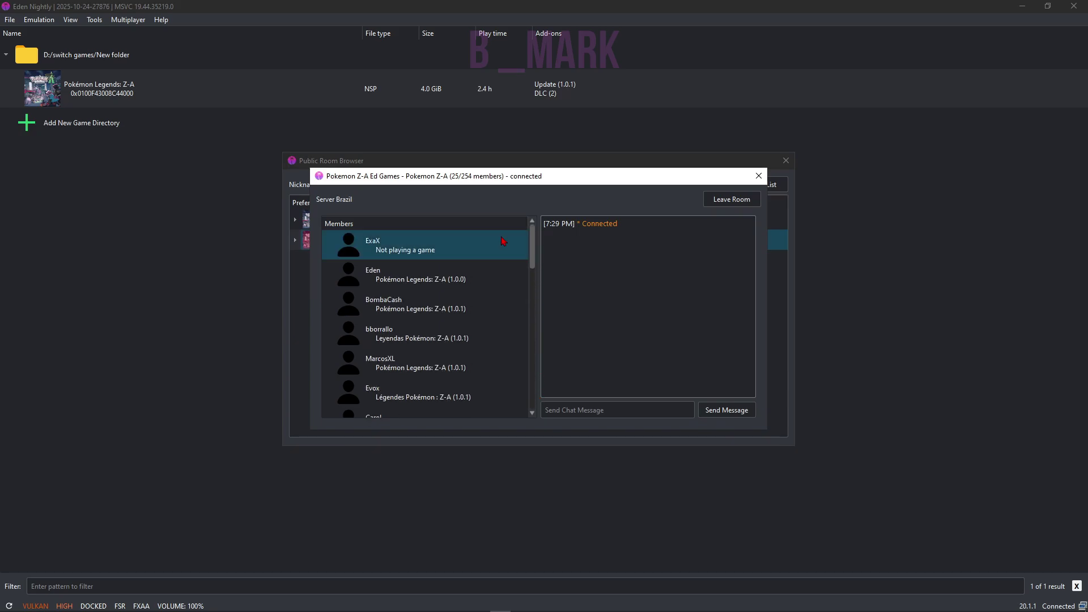
{"action": "left_click_drag", "start_coordinate": [399, 183], "coordinate": [480, 189]}
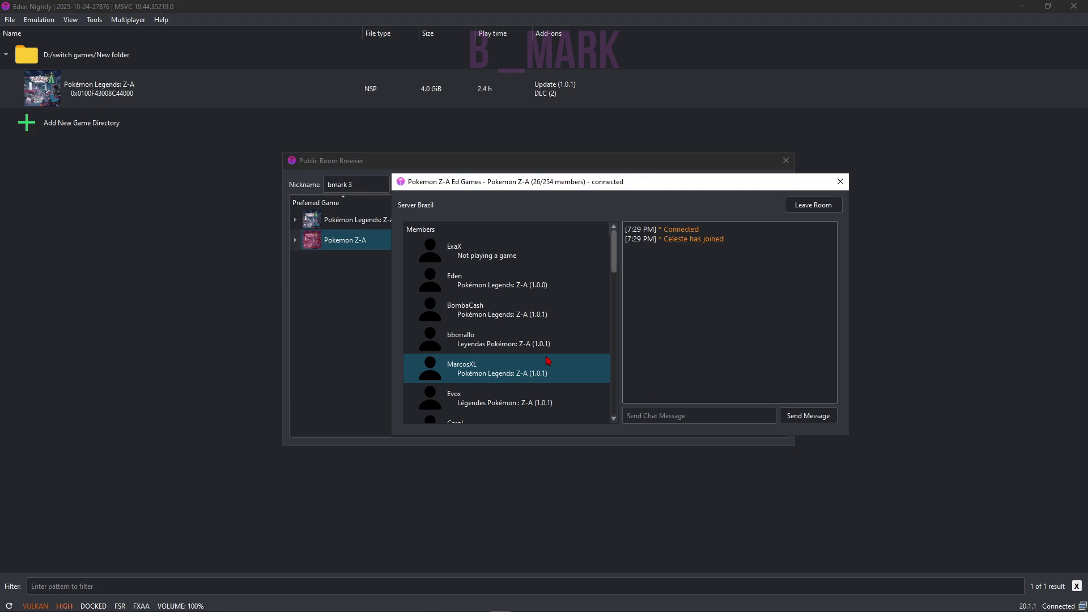
{"action": "left_click", "coordinate": [670, 422]}
{"action": "type", "text": "h"}
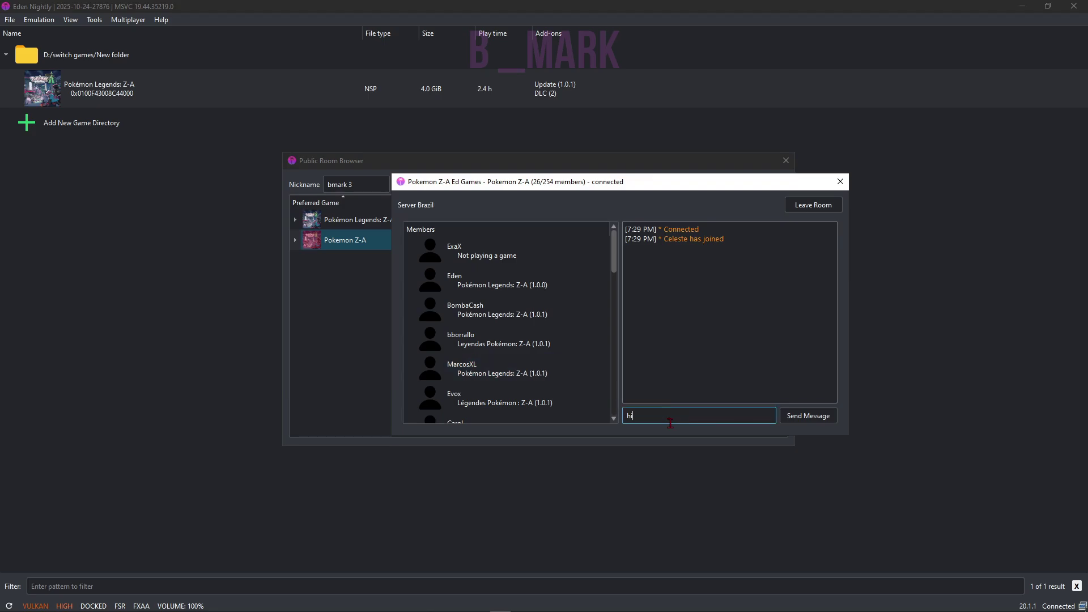
{"action": "type", "text": "i"}
{"action": "key", "text": "Return"}
{"action": "left_click_drag", "start_coordinate": [576, 182], "coordinate": [1017, 298]}
Step: Open Pokémon Legends: Z-A from the game list and enter the Link Code for trading
{"action": "left_click", "coordinate": [125, 96]}
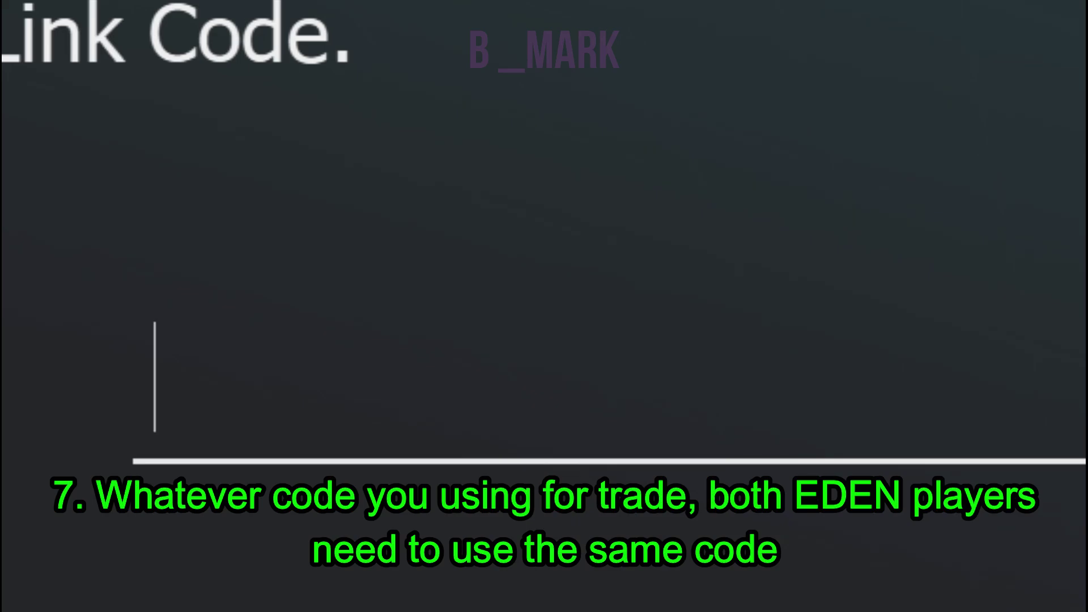
{"action": "type", "text": "0"}
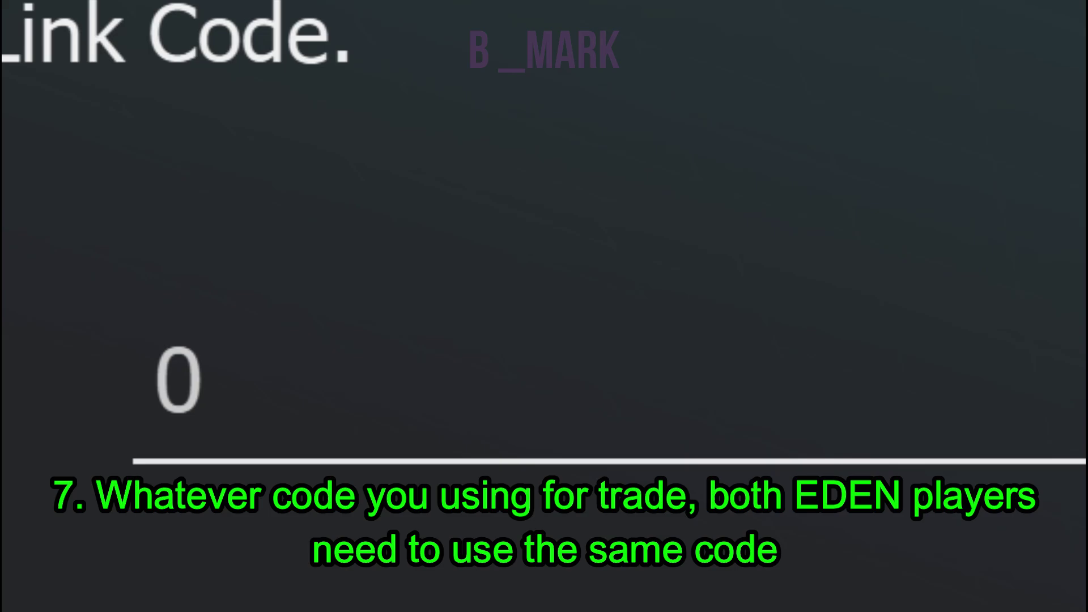
{"action": "type", "text": "066"}
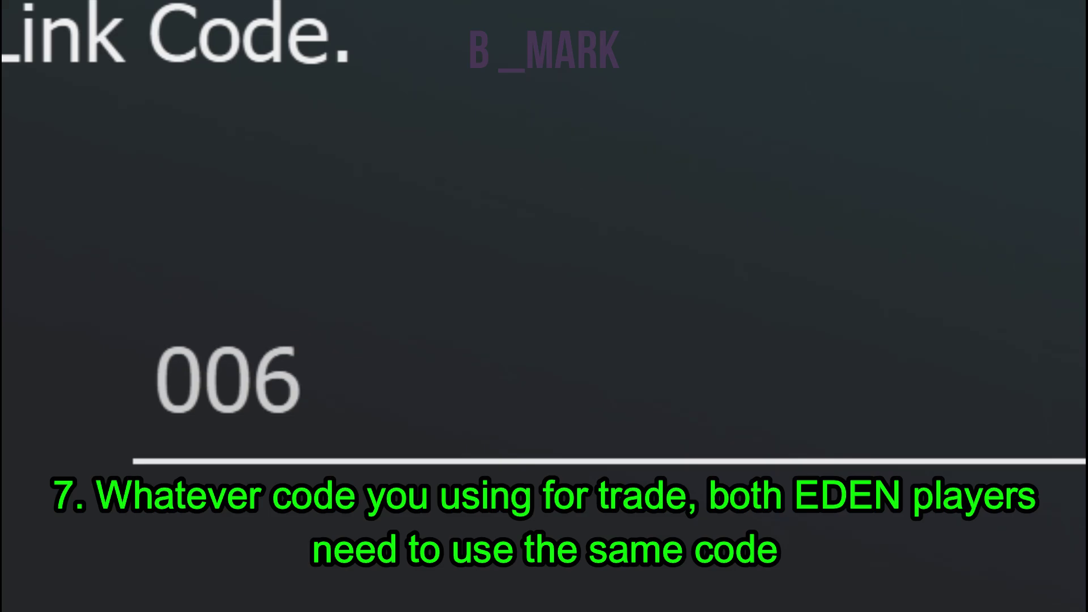